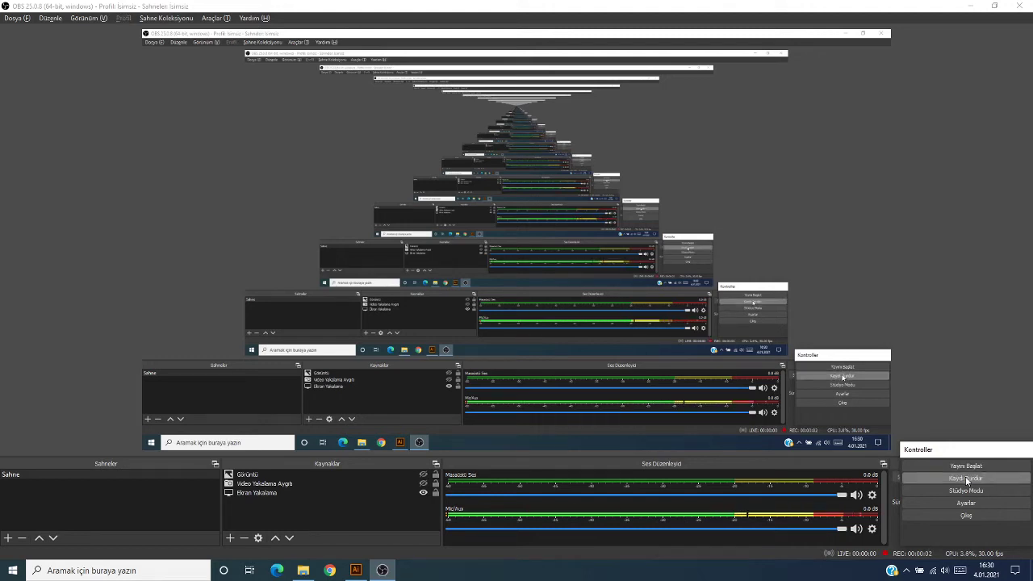
- Switch to the Illustrator window with POWERGYM.ai open
key("alt+Tab")
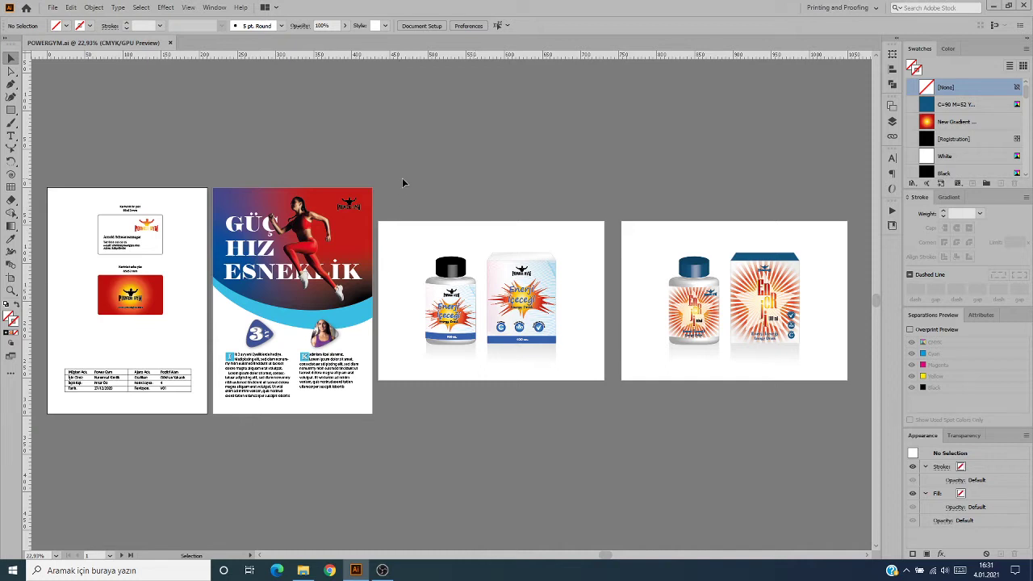
left_click(118, 8)
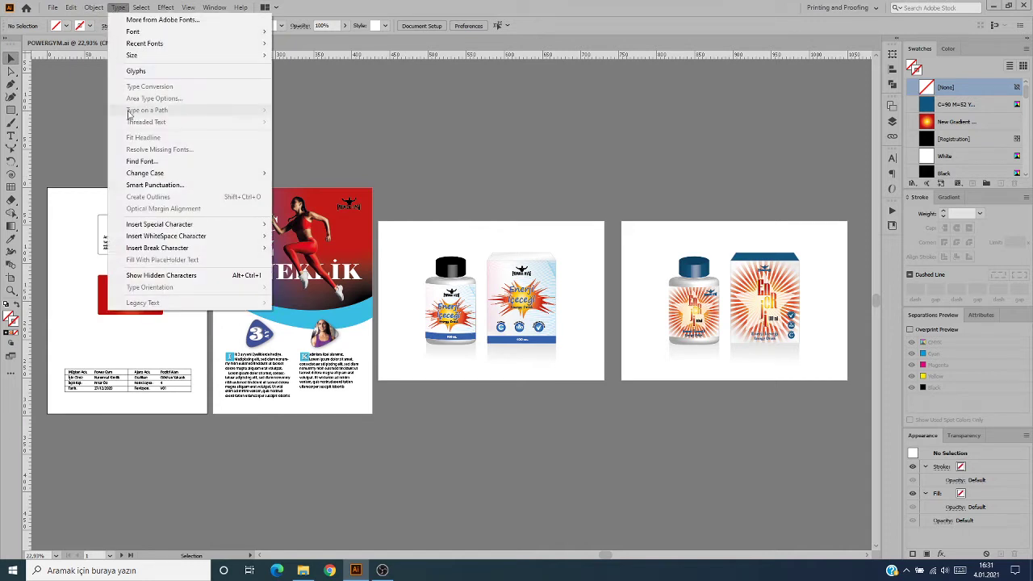
left_click(148, 161)
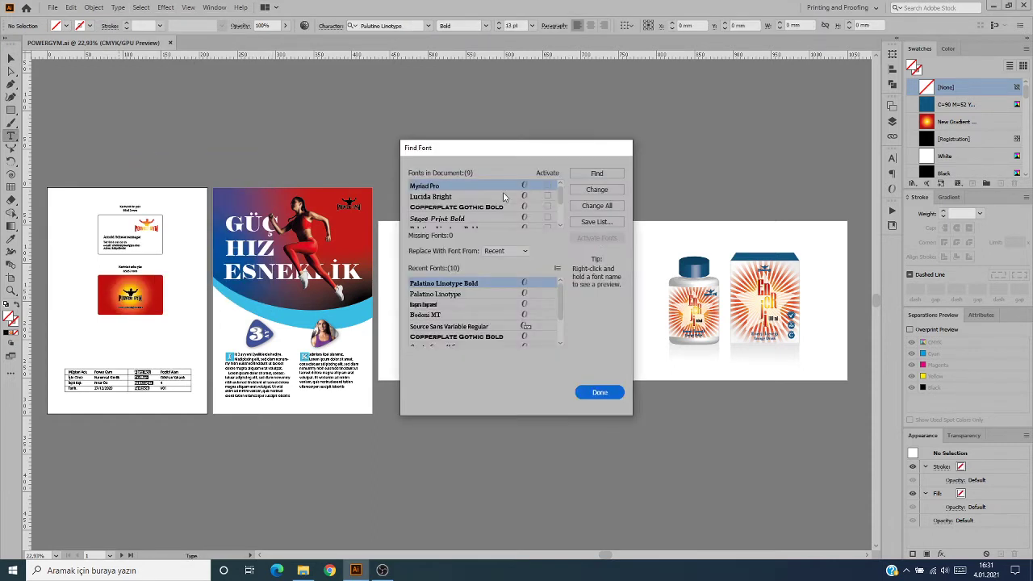
mouse_move(561, 200)
left_mouse_down()
mouse_move(560, 211)
mouse_move(561, 194)
left_mouse_up()
mouse_move(560, 196)
left_mouse_down()
mouse_move(562, 212)
mouse_move(561, 182)
mouse_move(562, 218)
mouse_move(567, 183)
mouse_move(559, 226)
mouse_move(553, 174)
left_mouse_up()
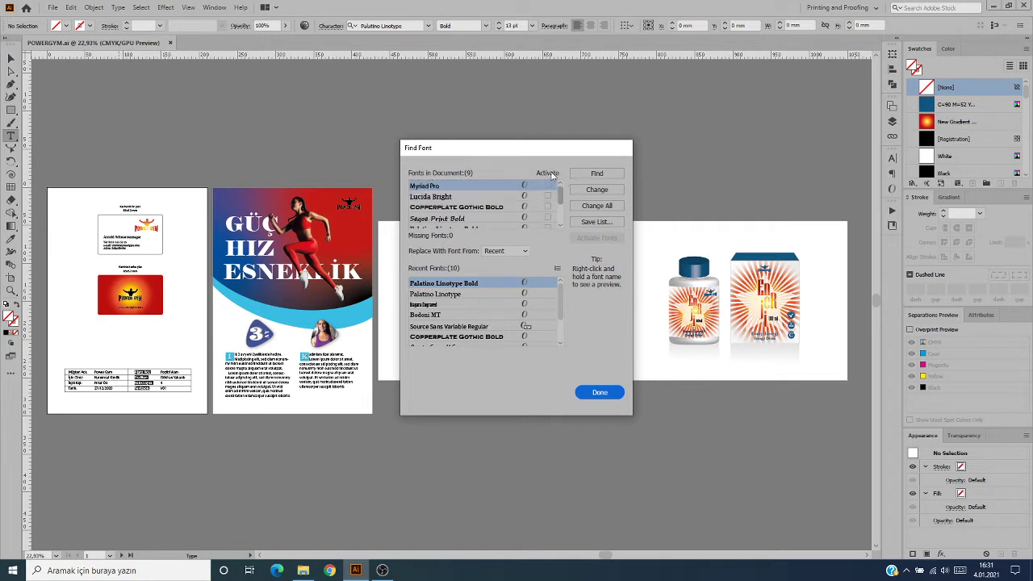
left_click(464, 196)
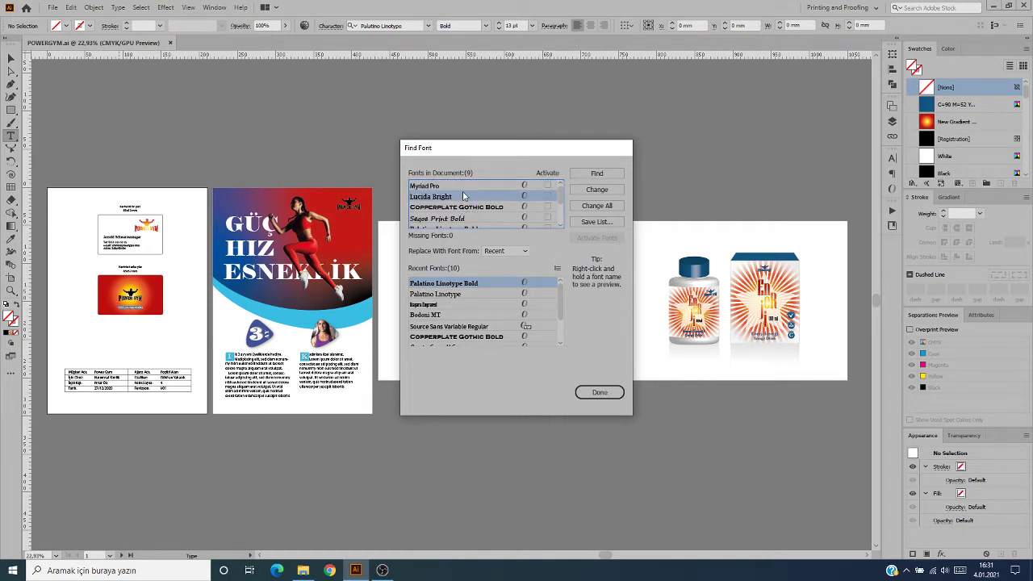
left_click(582, 174)
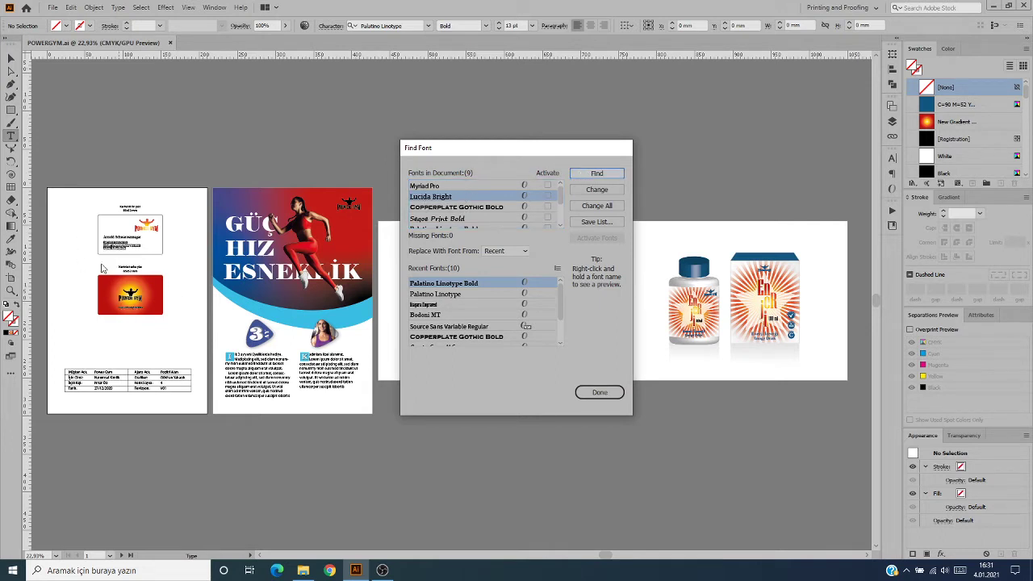
left_click(577, 174)
left_click(585, 172)
scroll(516, 206, "down", 2)
scroll(516, 206, "down", 2)
scroll(516, 206, "up", 4)
left_click_drag(561, 202, 559, 218)
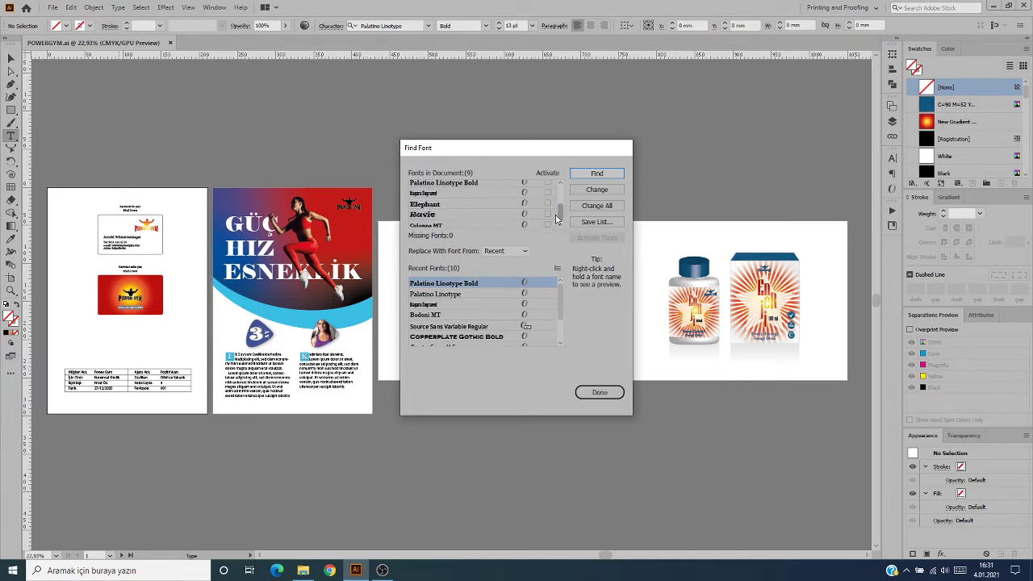
left_click_drag(557, 218, 550, 238)
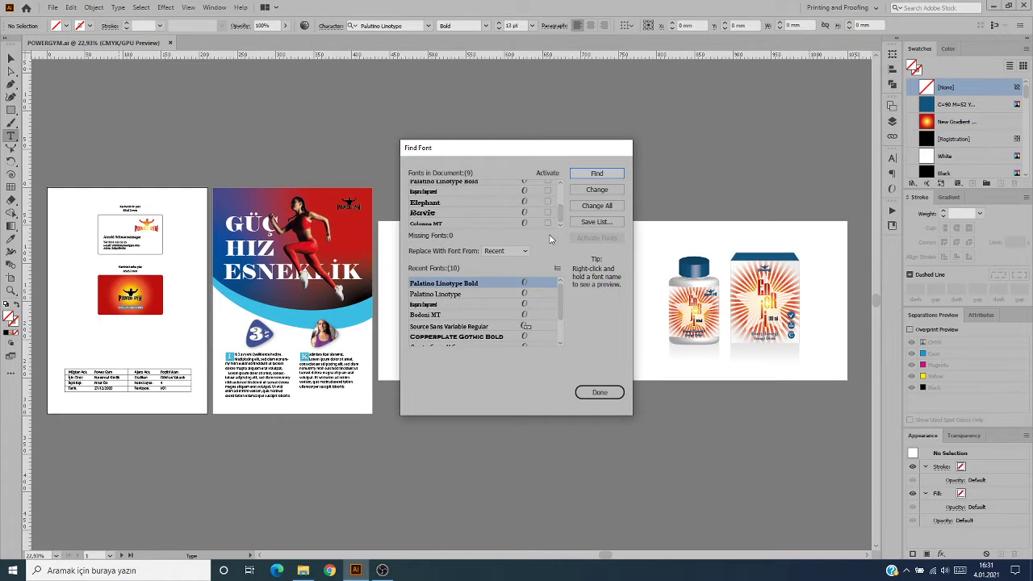
left_click(603, 393)
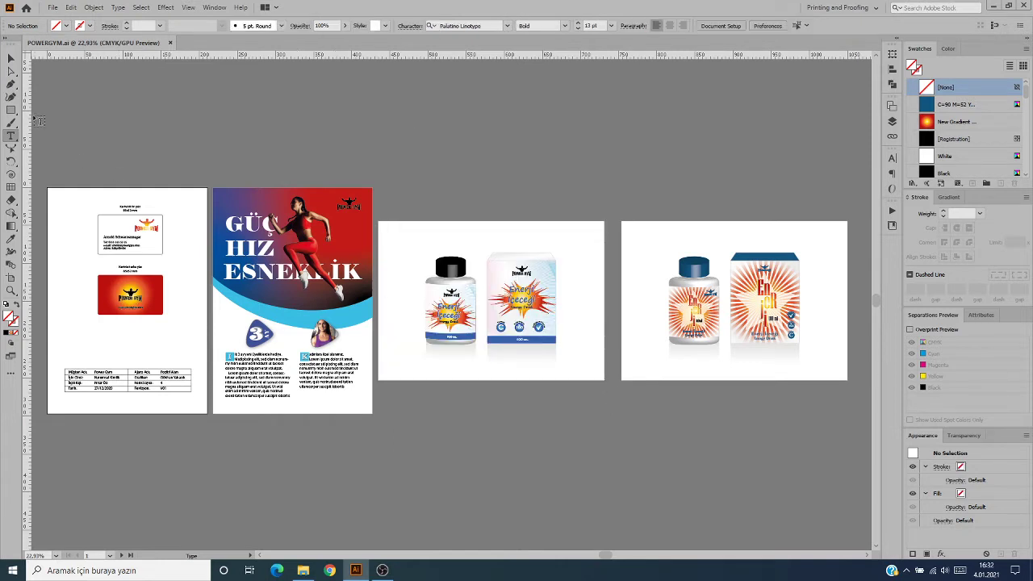
left_click(11, 58)
left_click(94, 7)
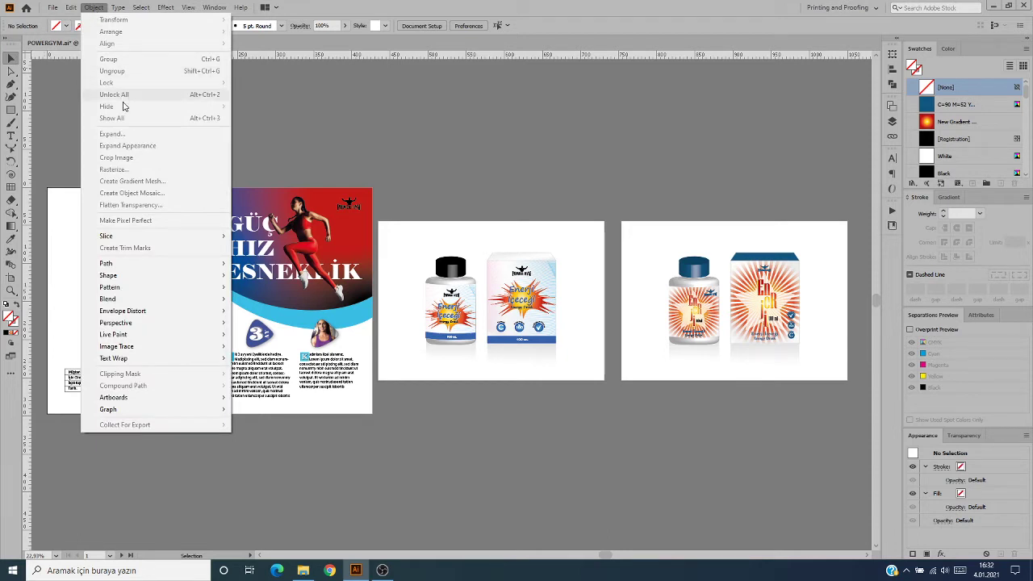
left_click(386, 92)
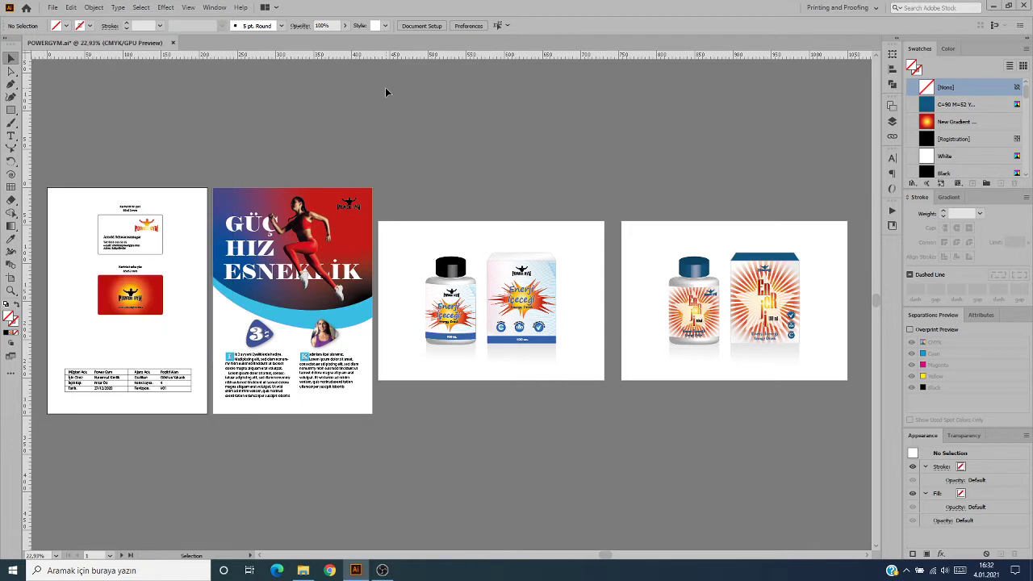
key("ctrl+a")
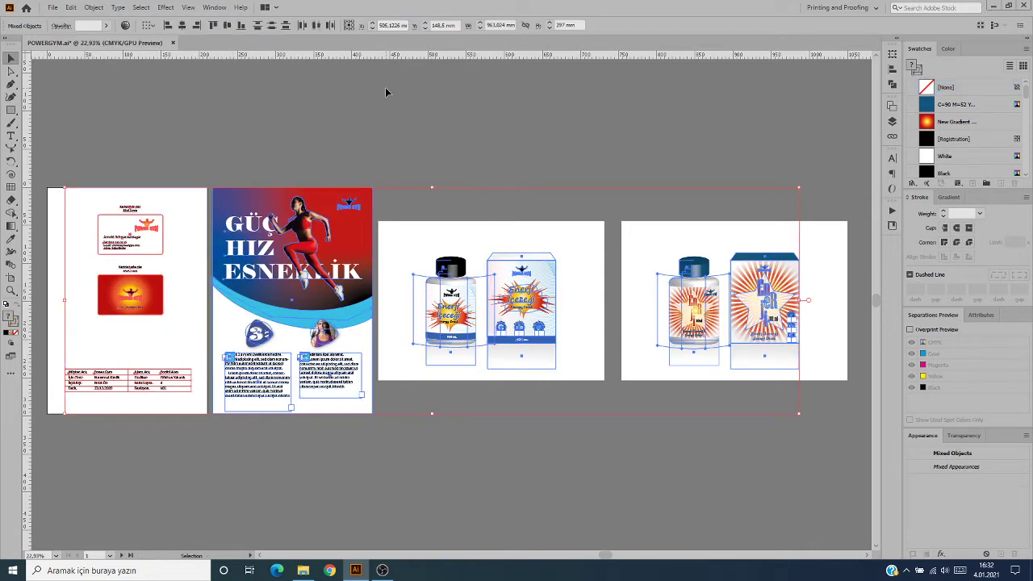
key("Delete")
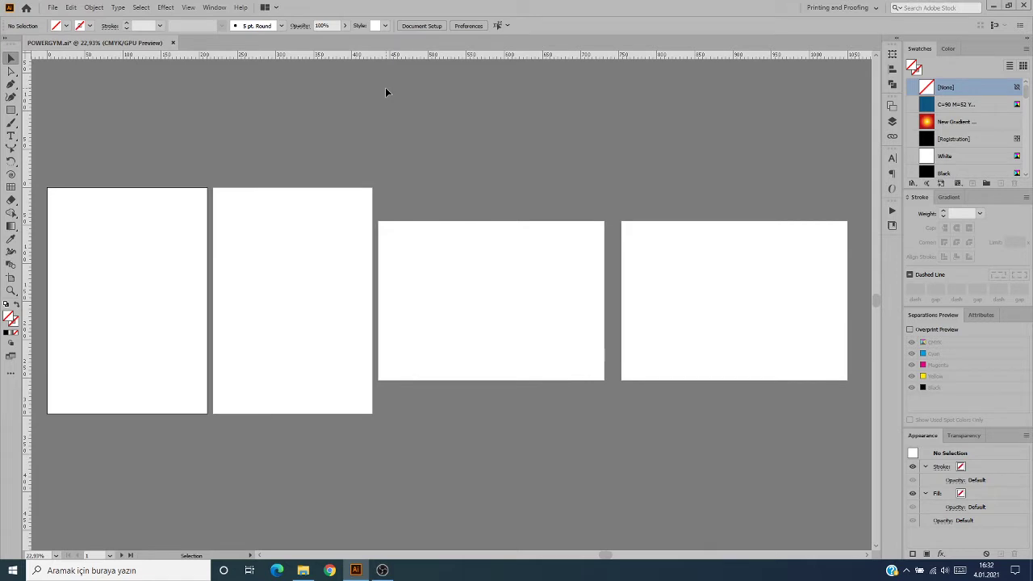
key("a")
key("ctrl+z")
key("v")
left_click(411, 121)
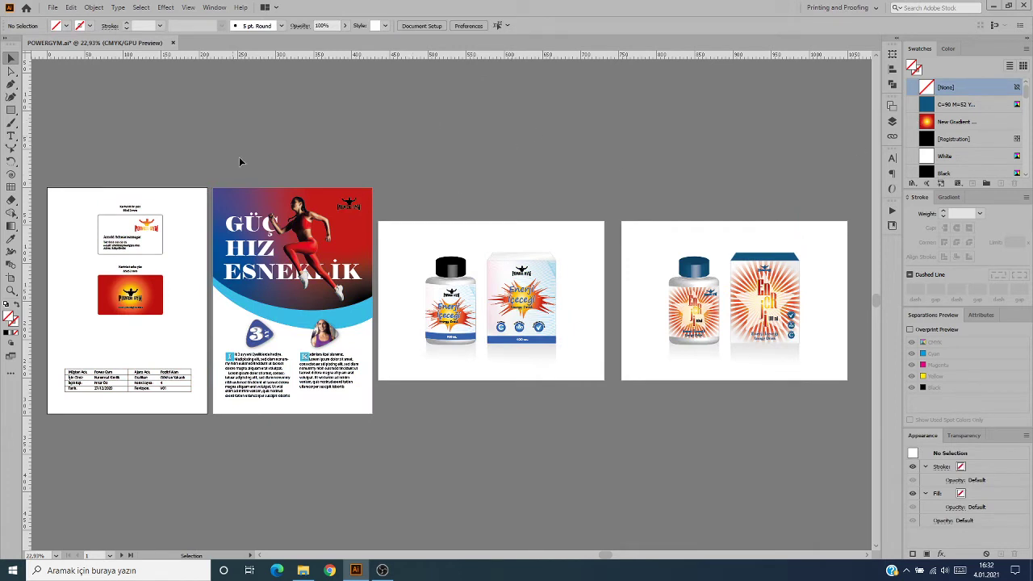
- Show the Links panel and select the runner photo fitness-nedik.jpg on the poster
left_click(891, 139)
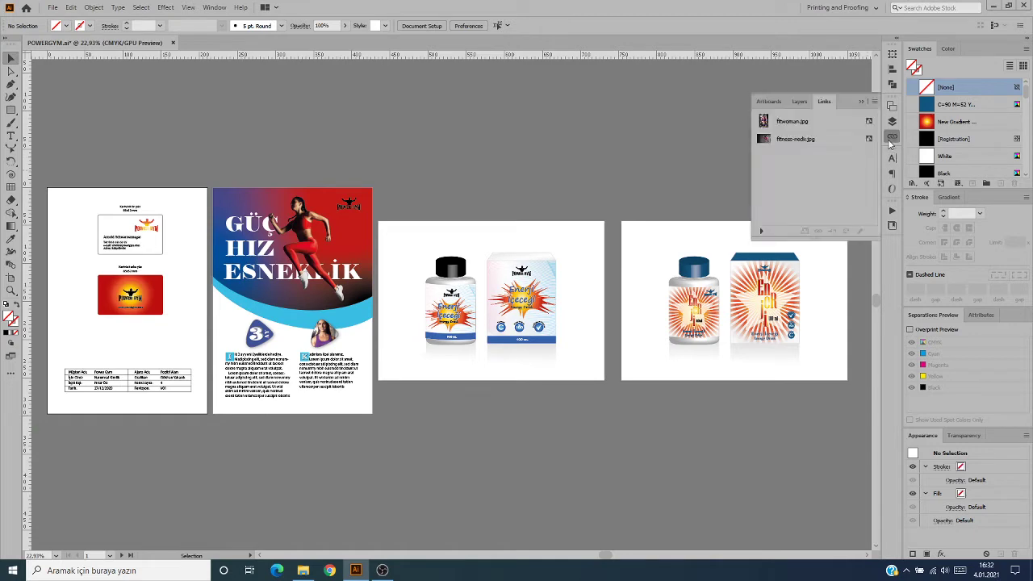
left_click(213, 8)
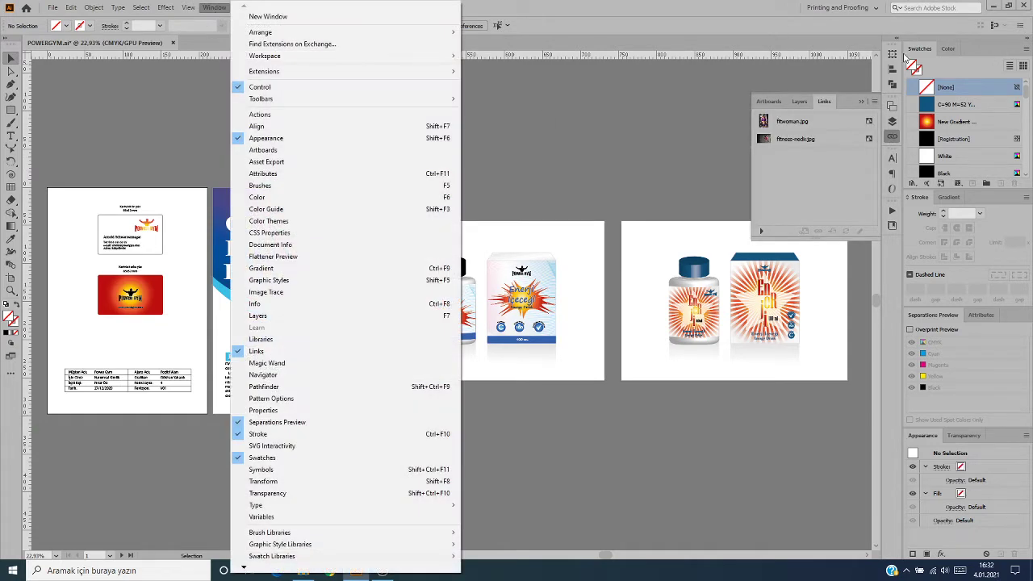
left_click(906, 56)
left_click(946, 49)
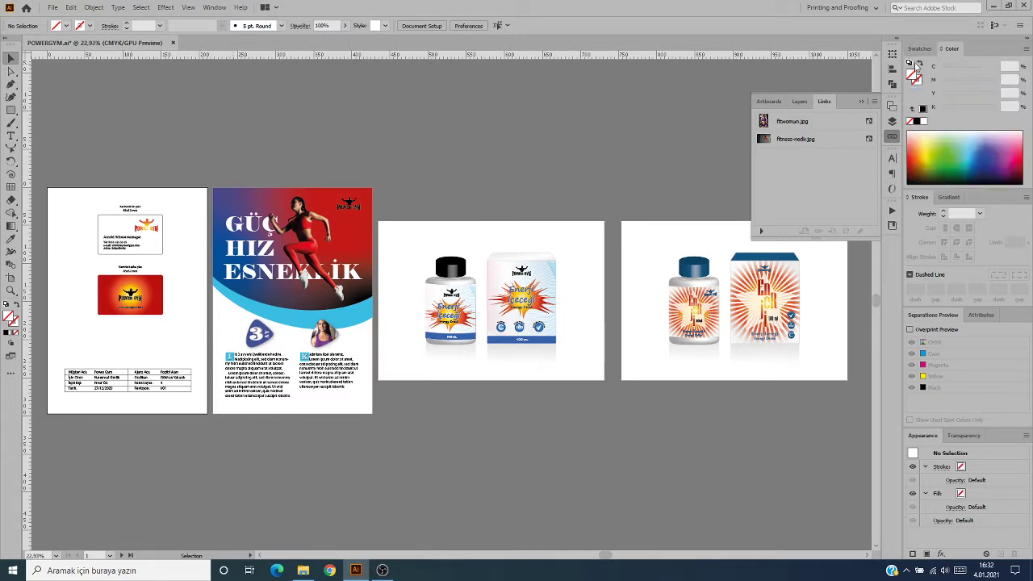
left_click(860, 103)
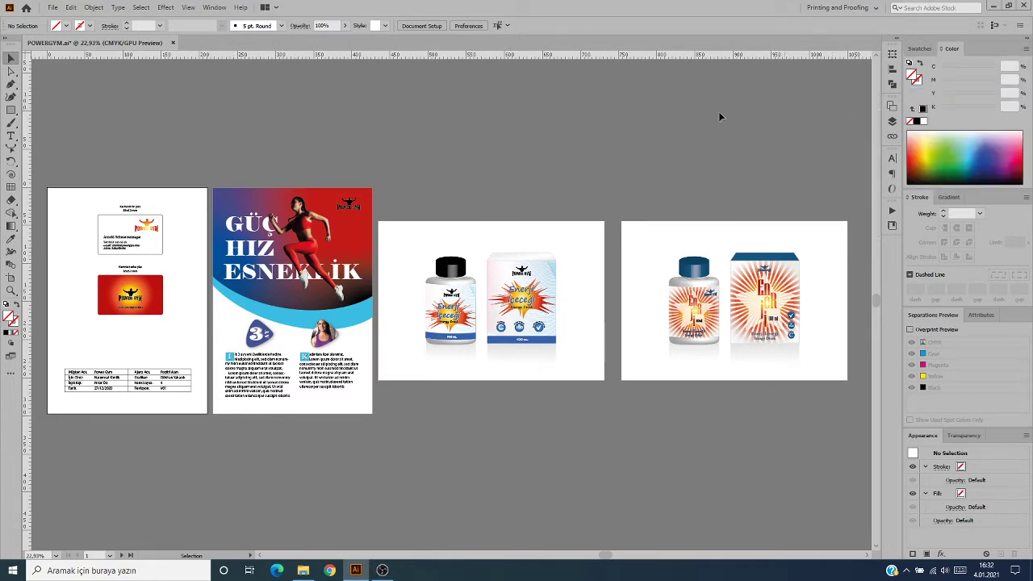
left_click(213, 7)
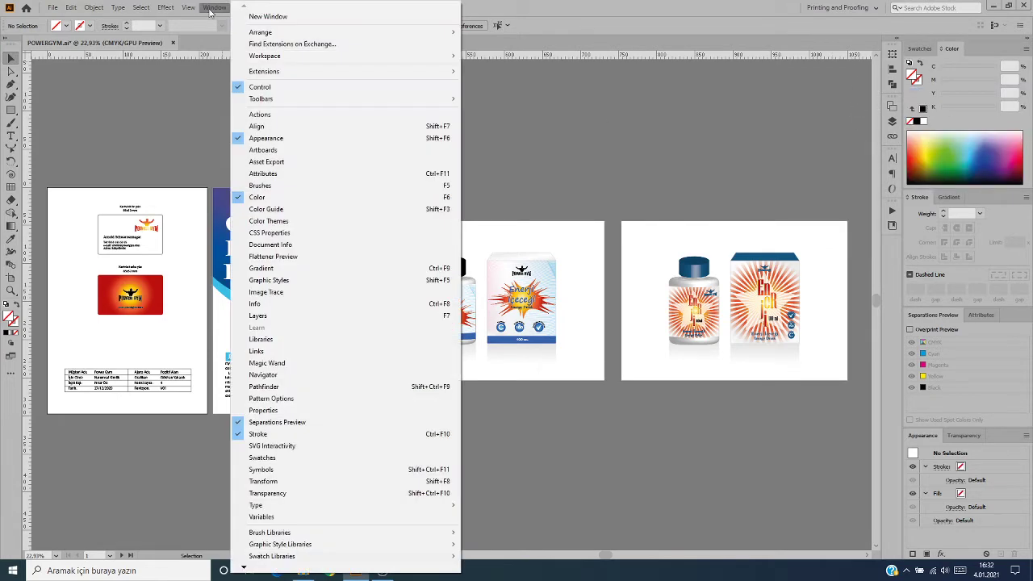
left_click(292, 352)
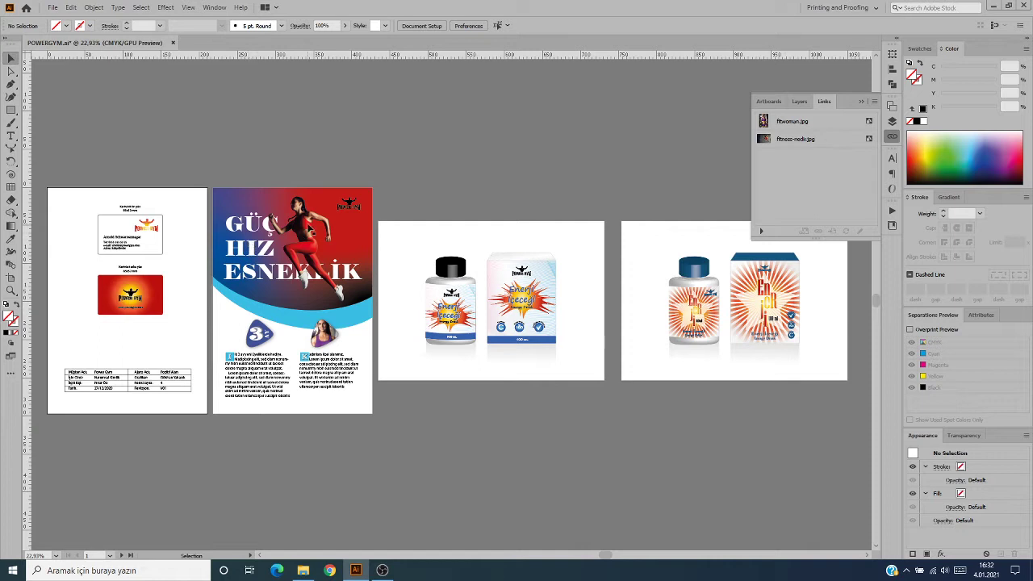
left_click(306, 229)
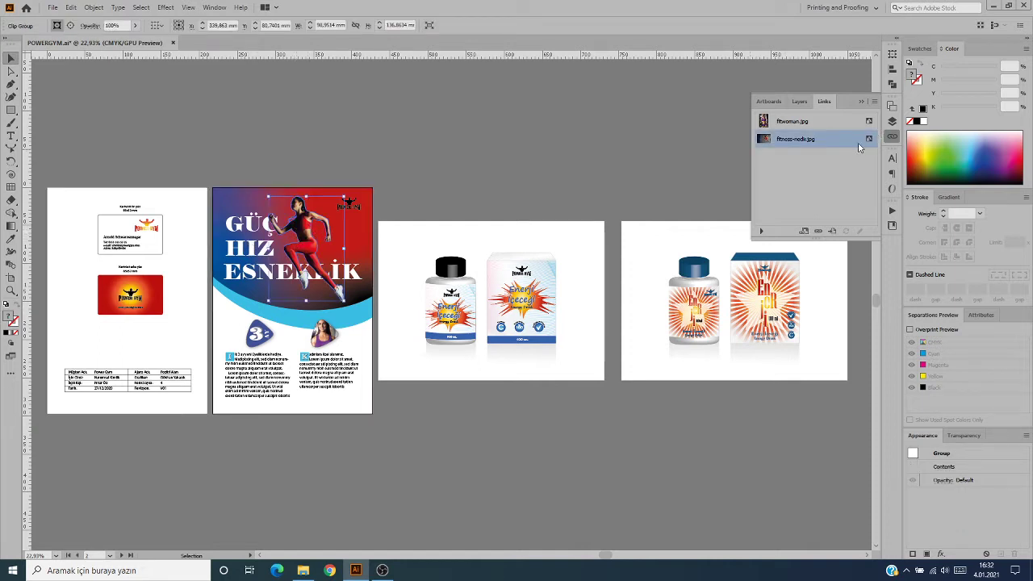
- Show link info for the runner photo (embedded 800×533 JPG at 86 ppi), then deselect it
left_click(761, 231)
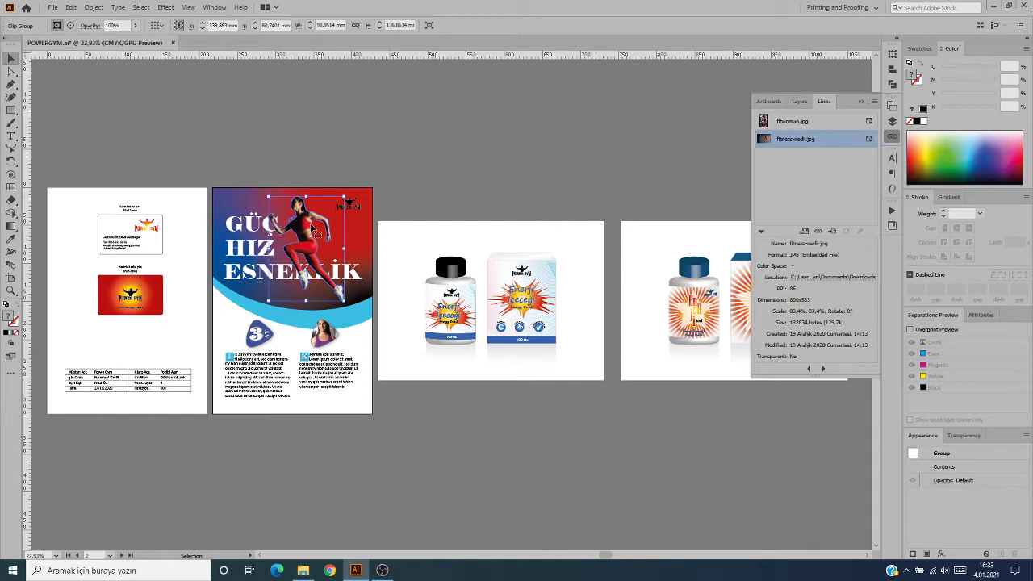
left_click(340, 181)
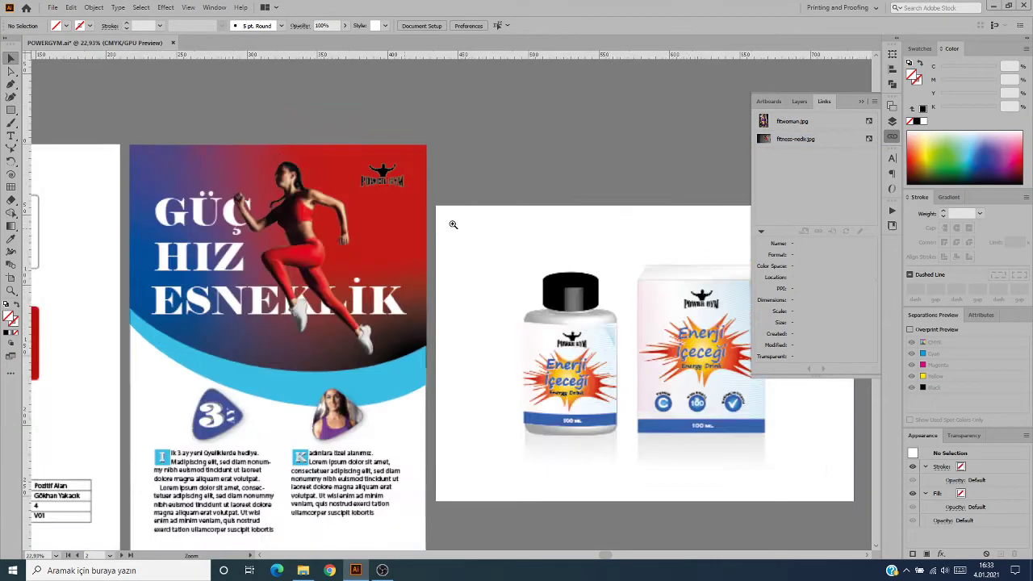
- Zoom into the runner's fist to judge pixelation, then fit the whole poster back in view
left_click_drag(326, 219, 588, 223)
left_click_drag(414, 237, 527, 236)
left_click_drag(574, 201, 577, 212)
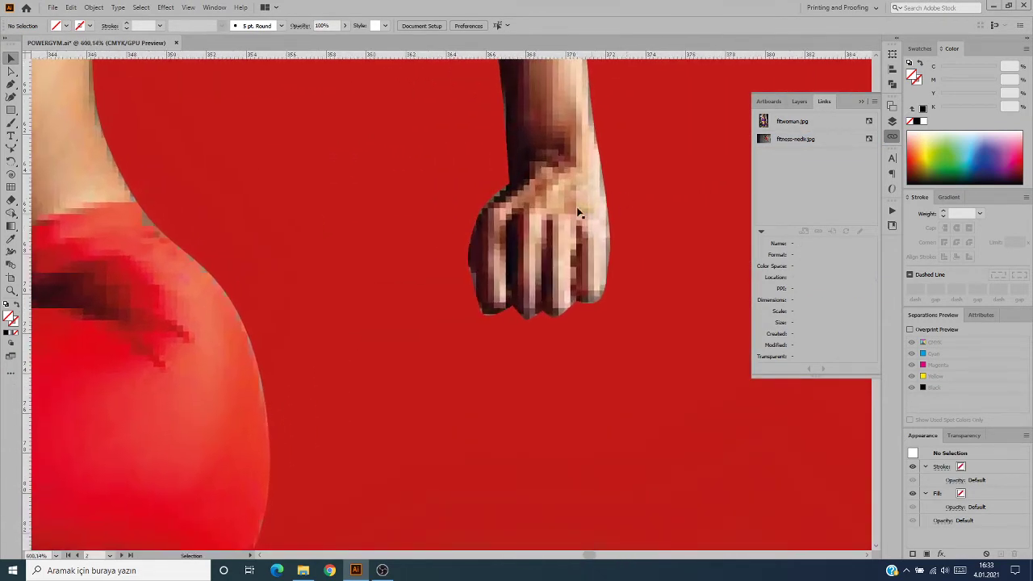
left_click(125, 294)
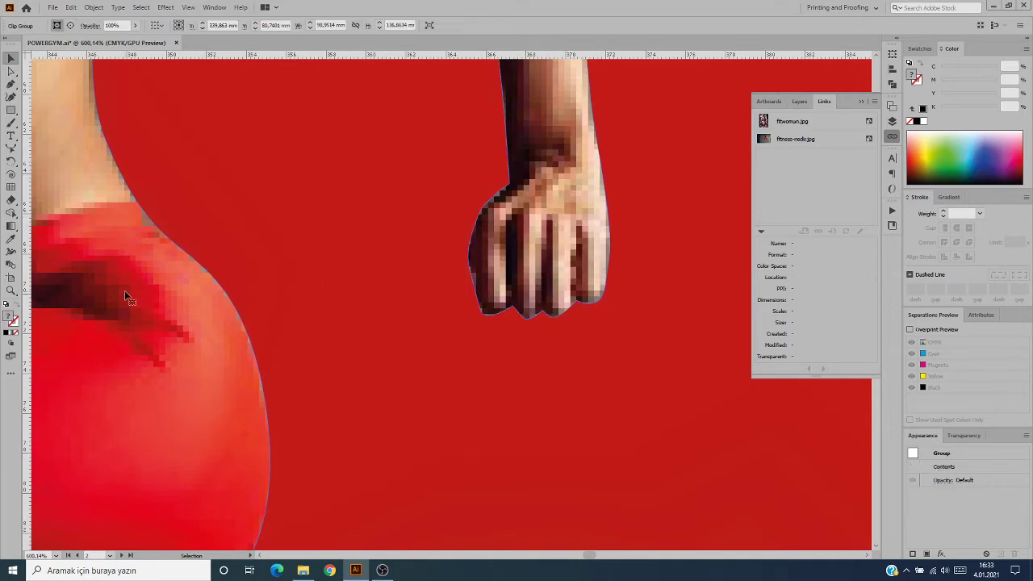
key("ctrl+space")
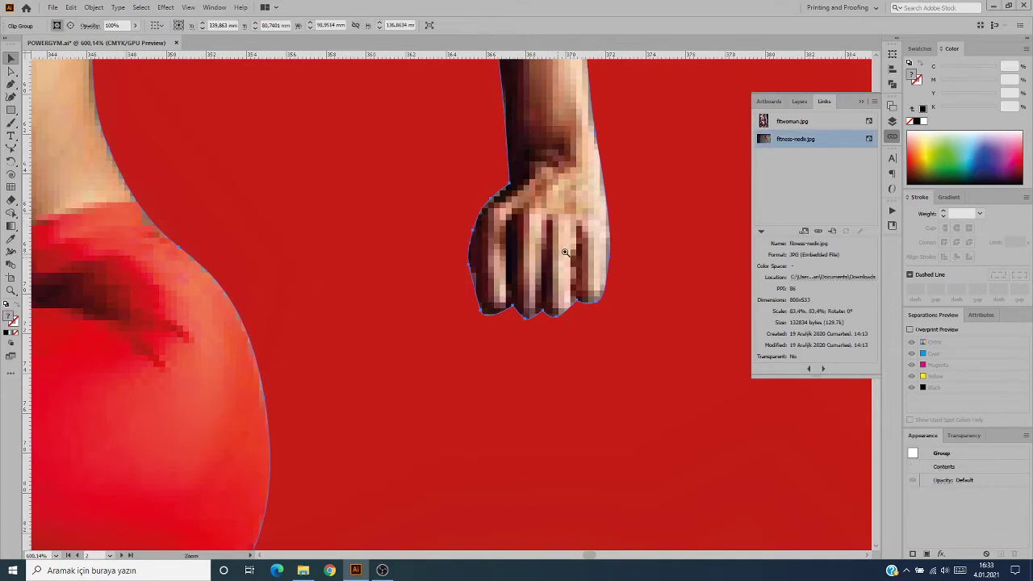
left_click_drag(565, 253, 465, 275)
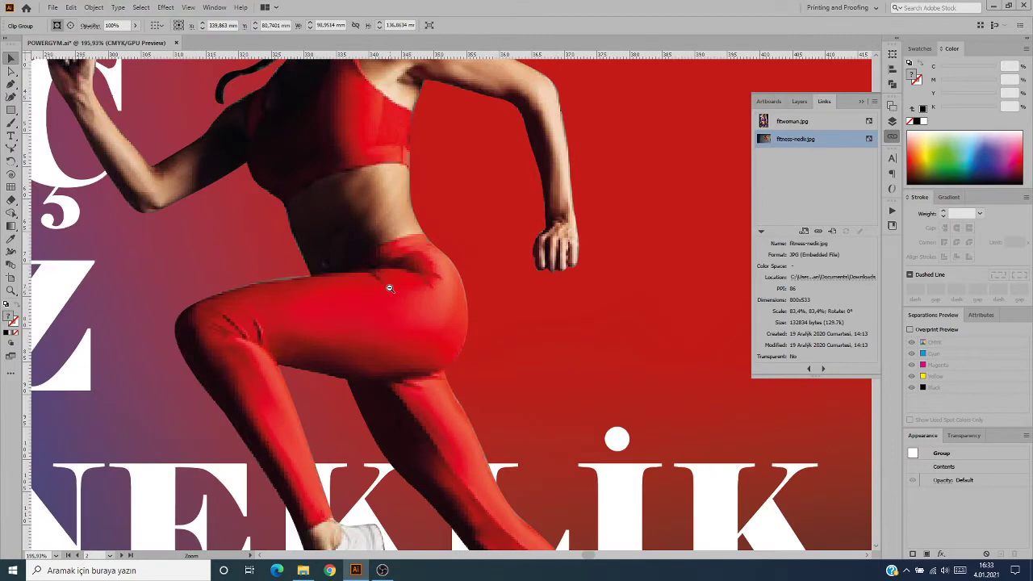
mouse_move(389, 288)
left_mouse_down()
mouse_move(534, 252)
mouse_move(521, 256)
left_mouse_up()
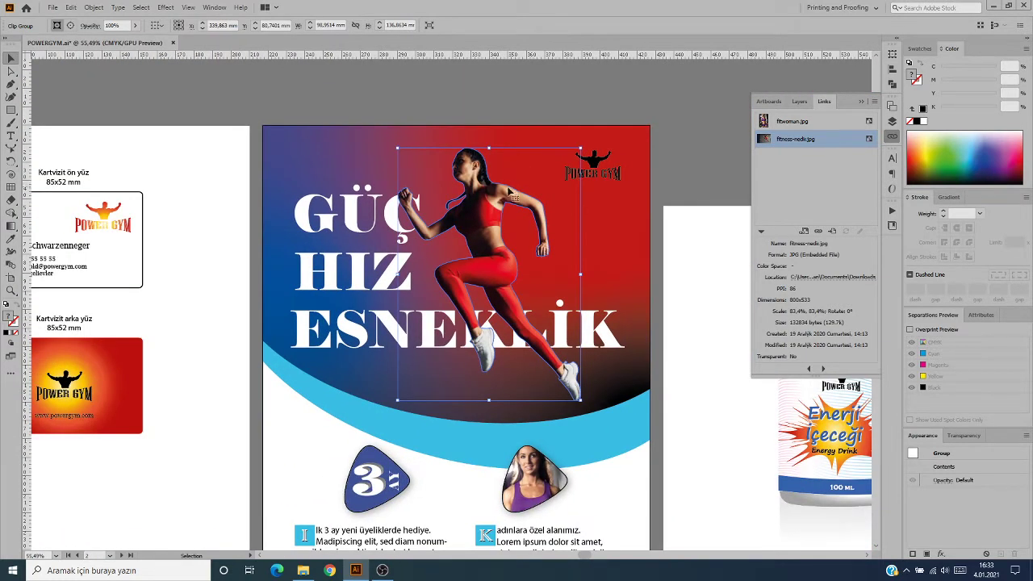
left_click(480, 101)
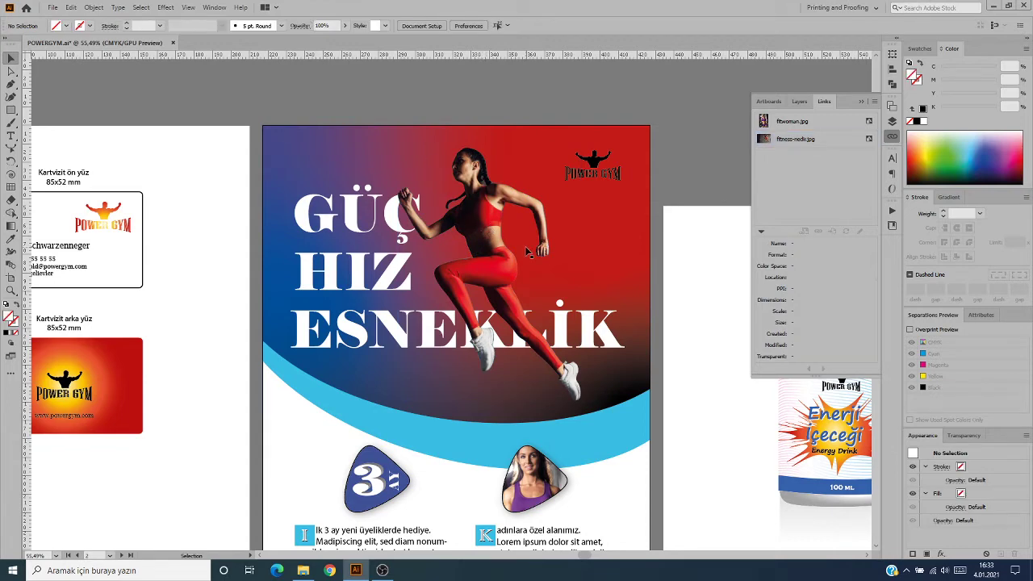
key("ctrl+0")
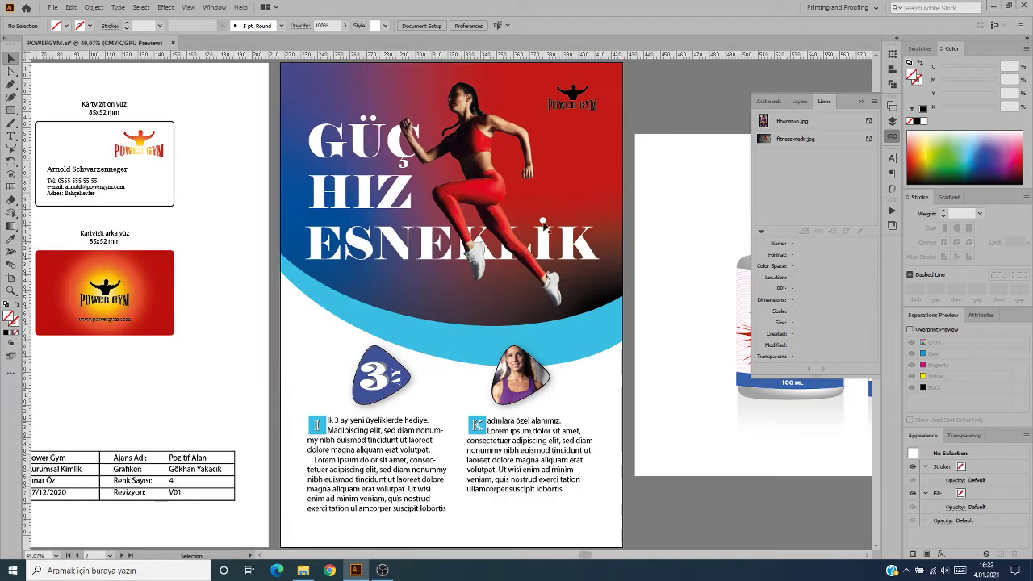
- Compare fitness-nedir.jpg and fitwoman.jpg (782 PPI) link details, go to fitwoman.jpg, then close Links
left_click(358, 81)
left_click(276, 94)
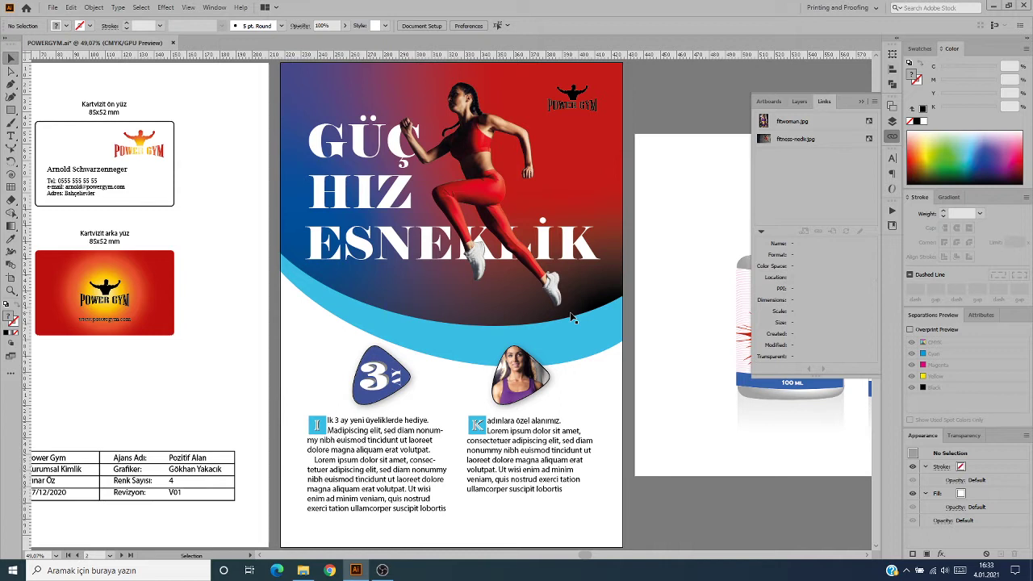
left_click(492, 126)
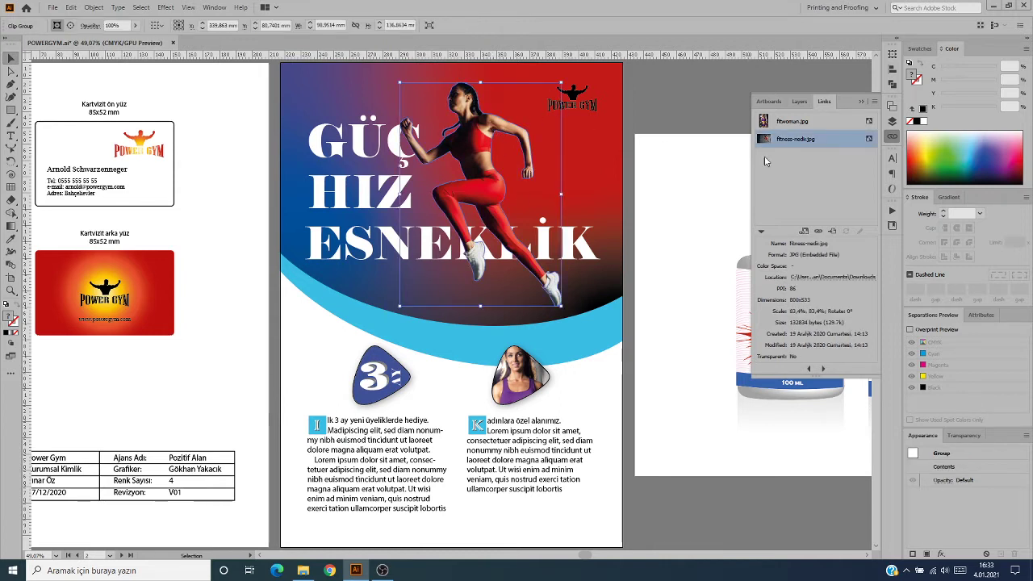
left_click(803, 122)
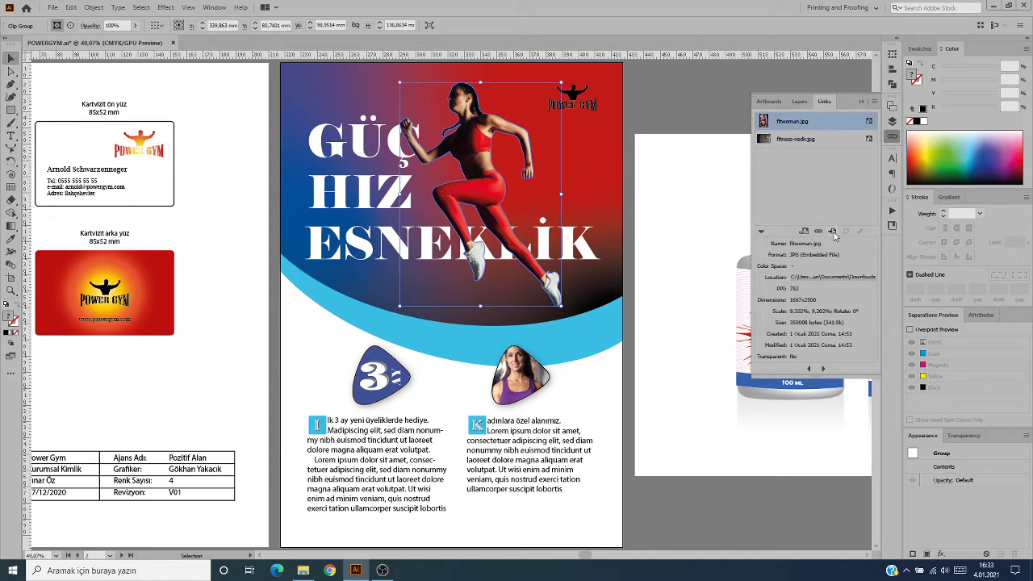
left_click(834, 234)
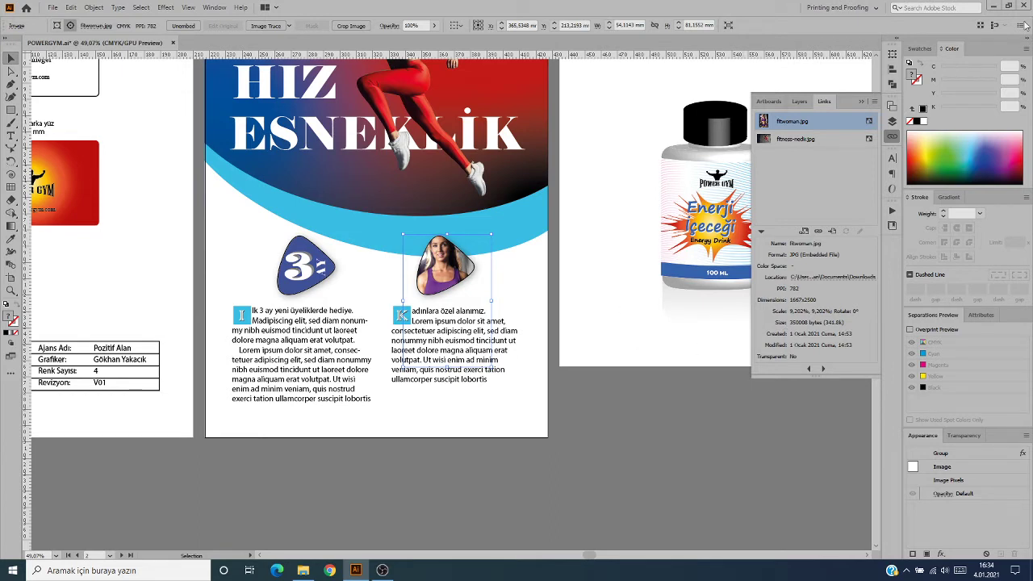
left_click(861, 102)
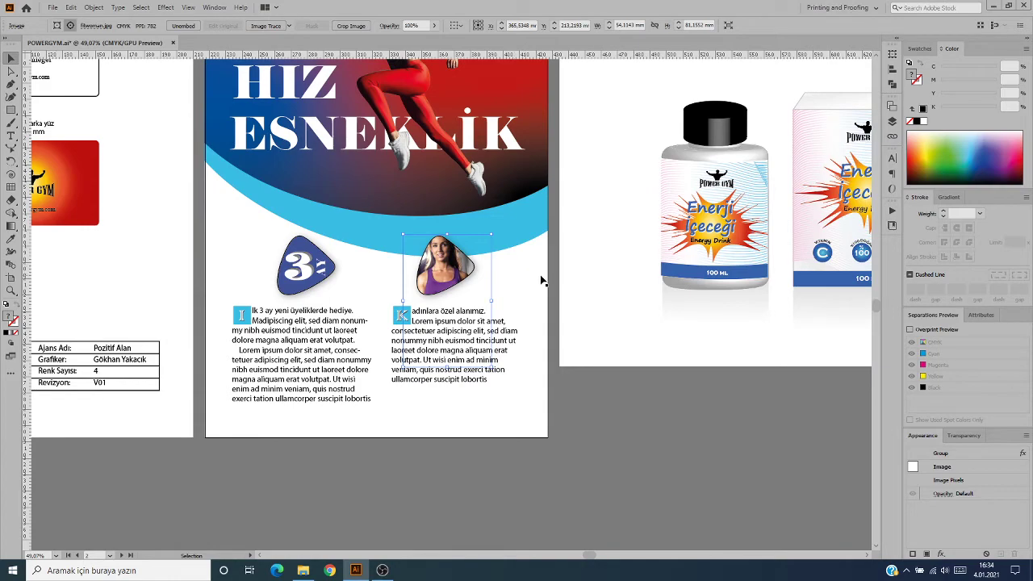
- Zoom closely into the woman's round portrait to check its sharpness
left_click(540, 258)
key("z")
mouse_move(540, 258)
left_mouse_down()
mouse_move(739, 258)
mouse_move(798, 245)
left_mouse_up()
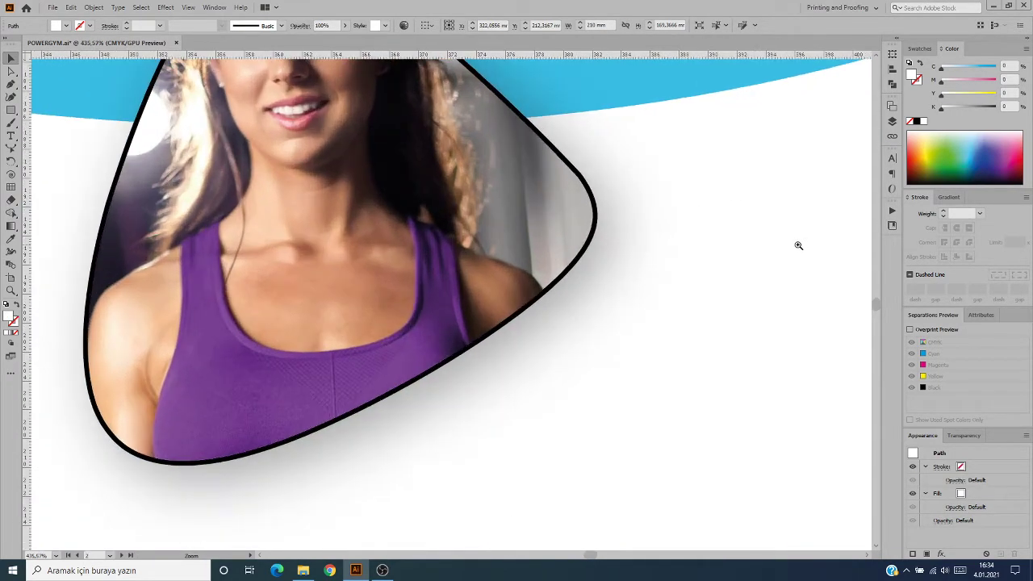
left_click(465, 209)
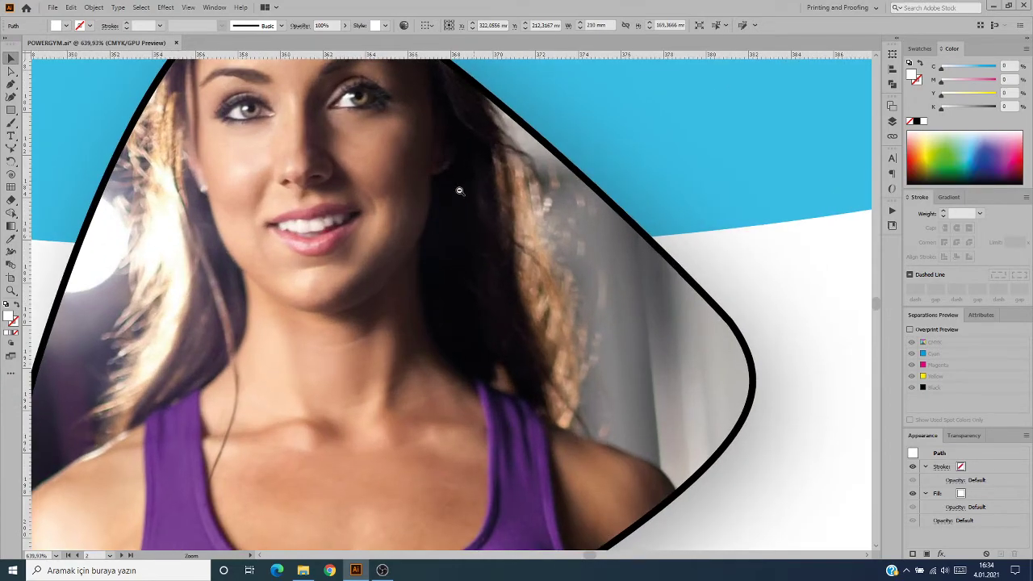
mouse_move(473, 185)
left_mouse_down()
mouse_move(419, 202)
mouse_move(551, 198)
mouse_move(198, 265)
left_mouse_up()
- Magnify the runner's hip and fist to check pixelation, then zoom back out
left_click_drag(295, 138, 371, 574)
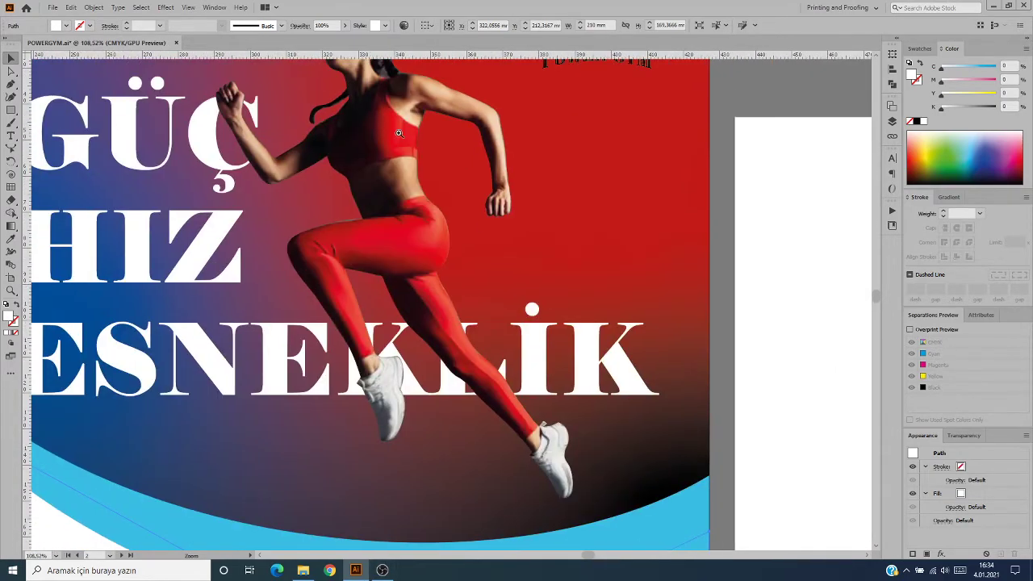
key("z")
left_click_drag(408, 205, 627, 207)
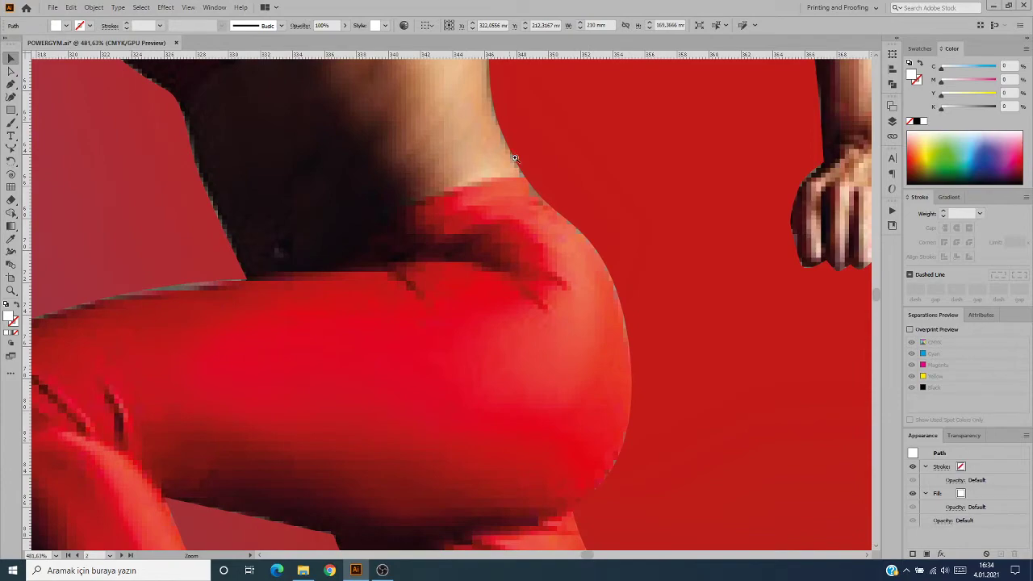
left_click_drag(847, 215, 453, 297)
scroll(452, 297, "down", 5)
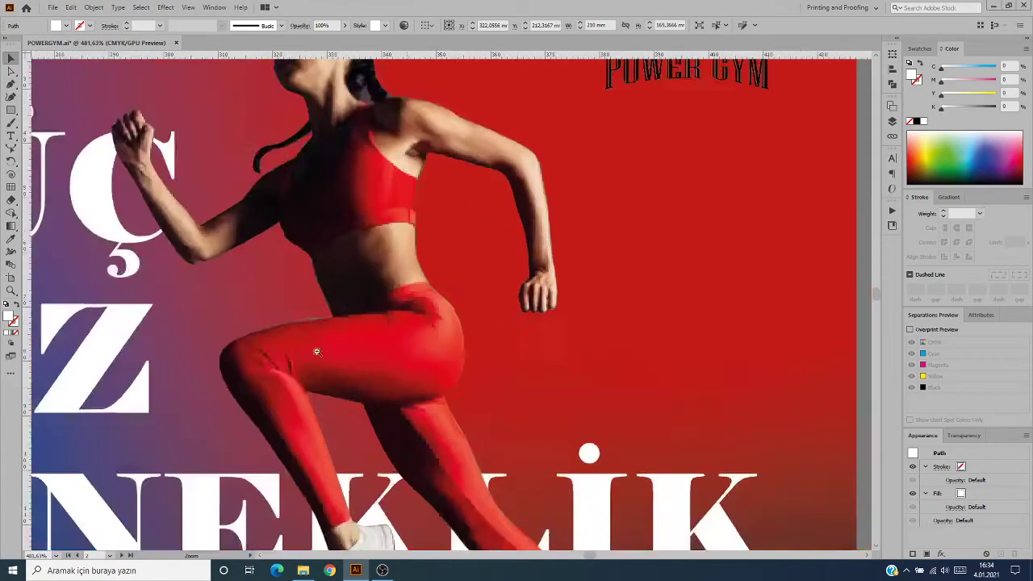
scroll(314, 350, "down", 5)
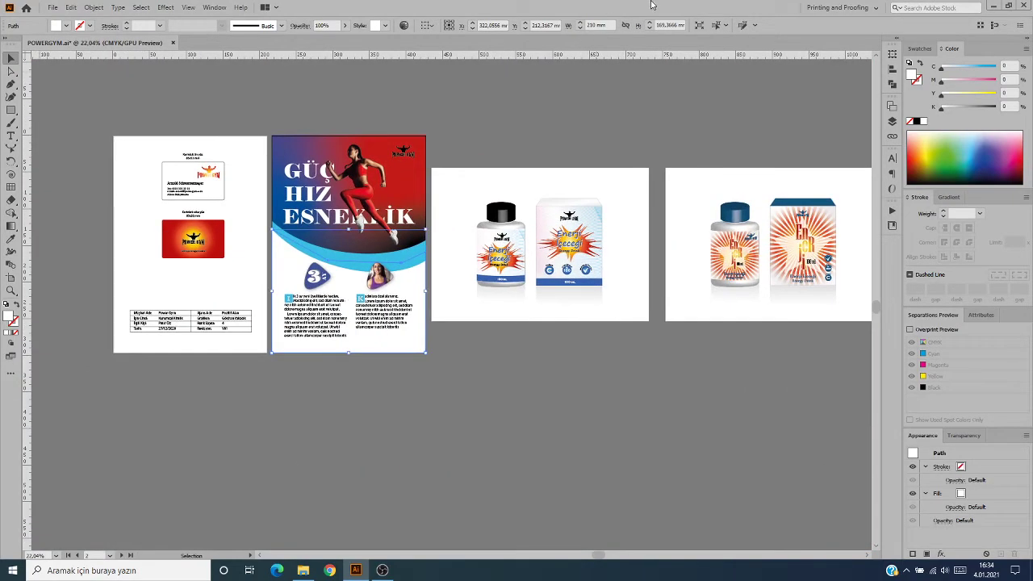
- In the Links panel, compare the PPI of fitwoman.jpg and fitness-nedir.jpg
left_click(664, 117)
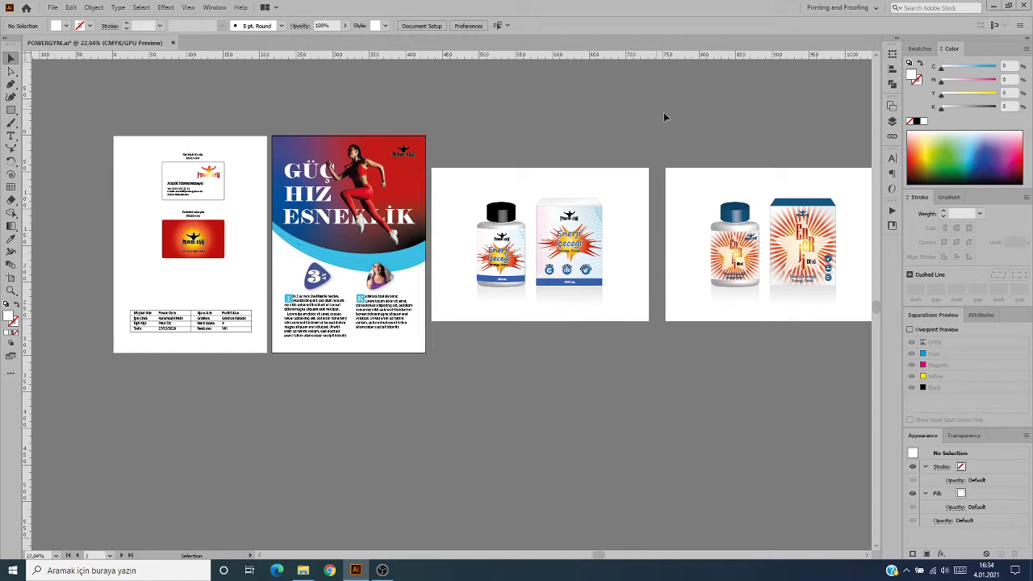
left_click(892, 136)
left_click(850, 124)
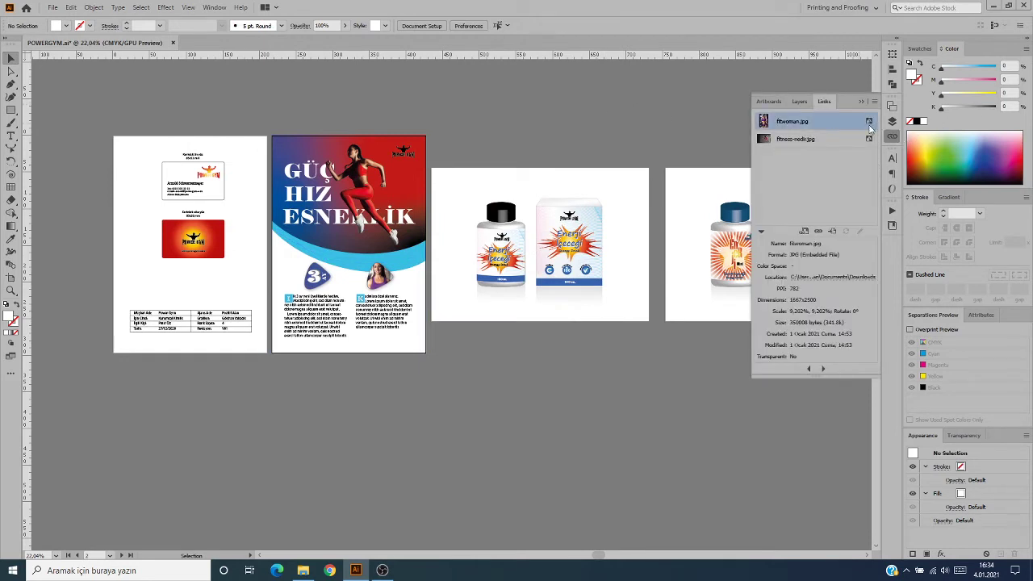
left_click(825, 140)
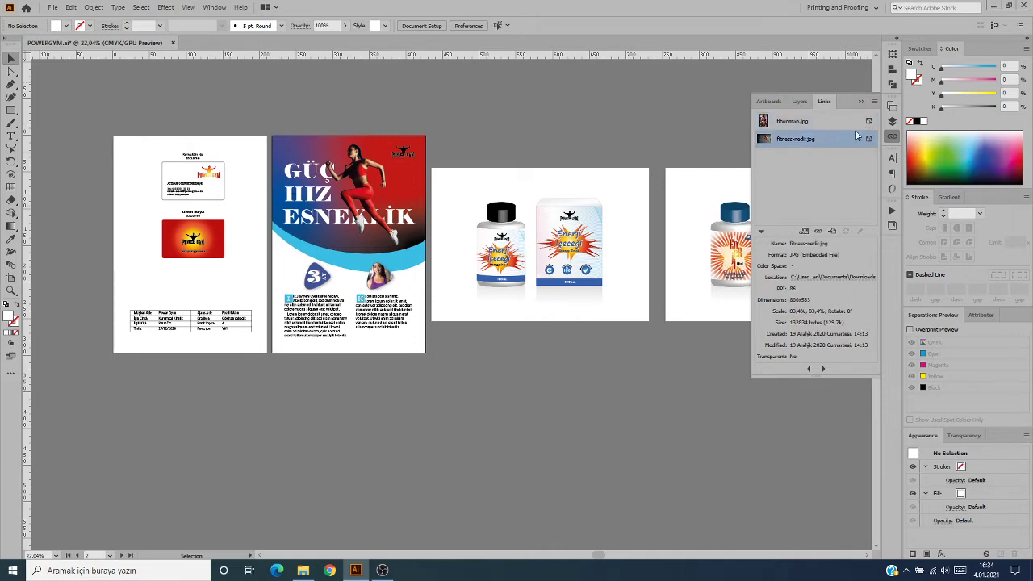
left_click(848, 123)
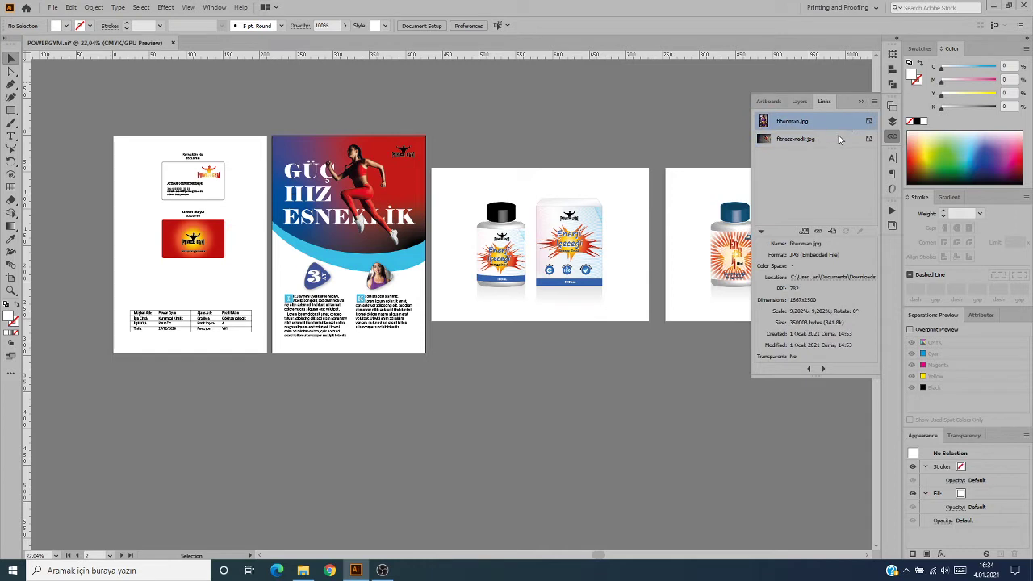
left_click(838, 139)
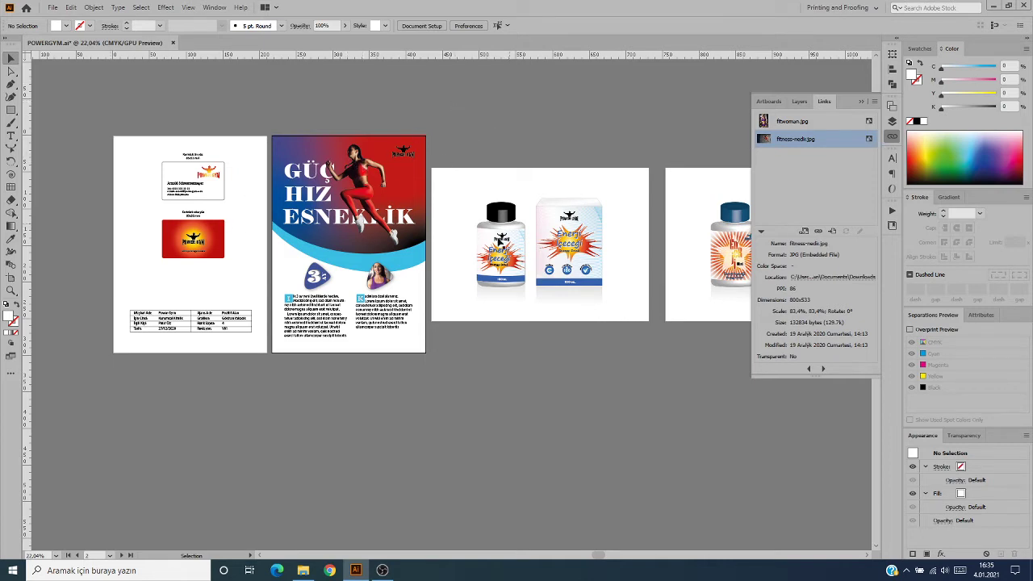
left_click(495, 240)
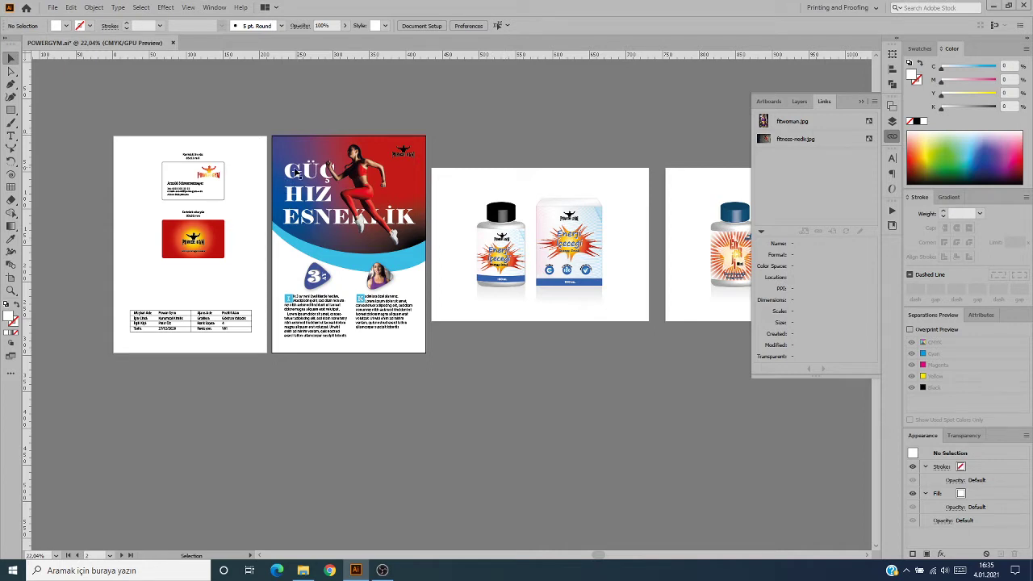
- Reveal fitwoman.jpg's source file in Downloads via Show in Explorer, then close the window
left_click(856, 120)
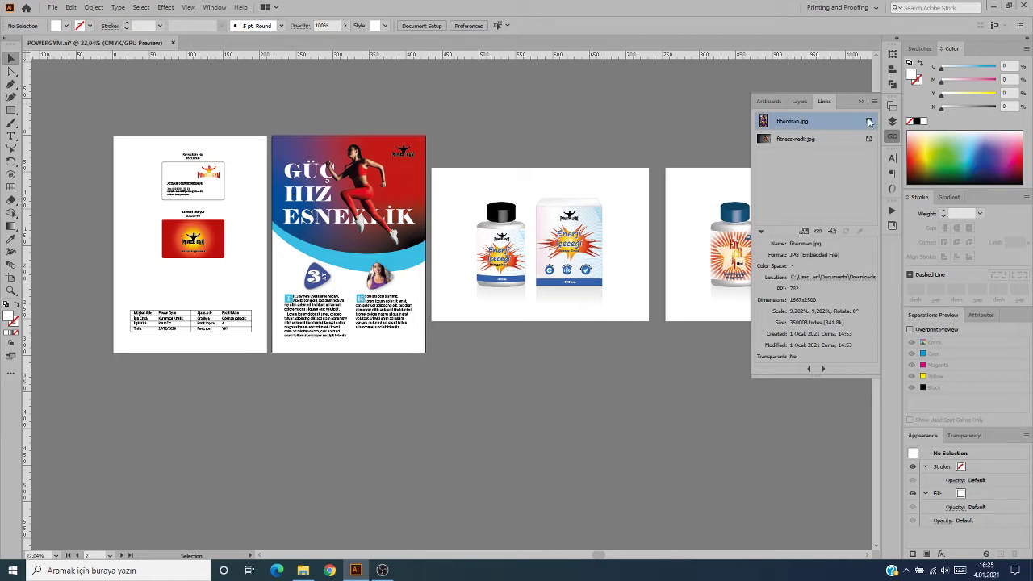
left_click(819, 282)
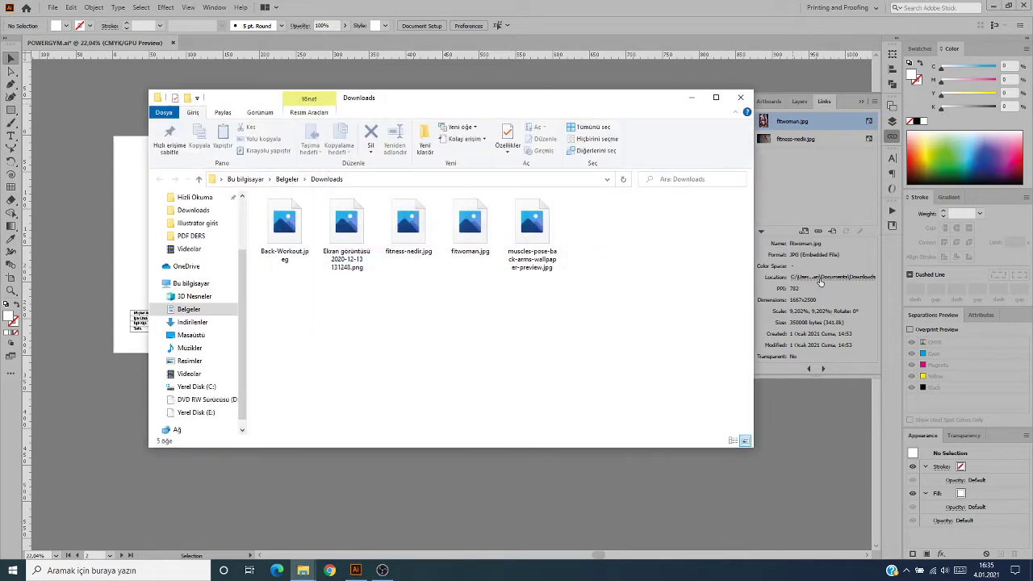
left_click(481, 233)
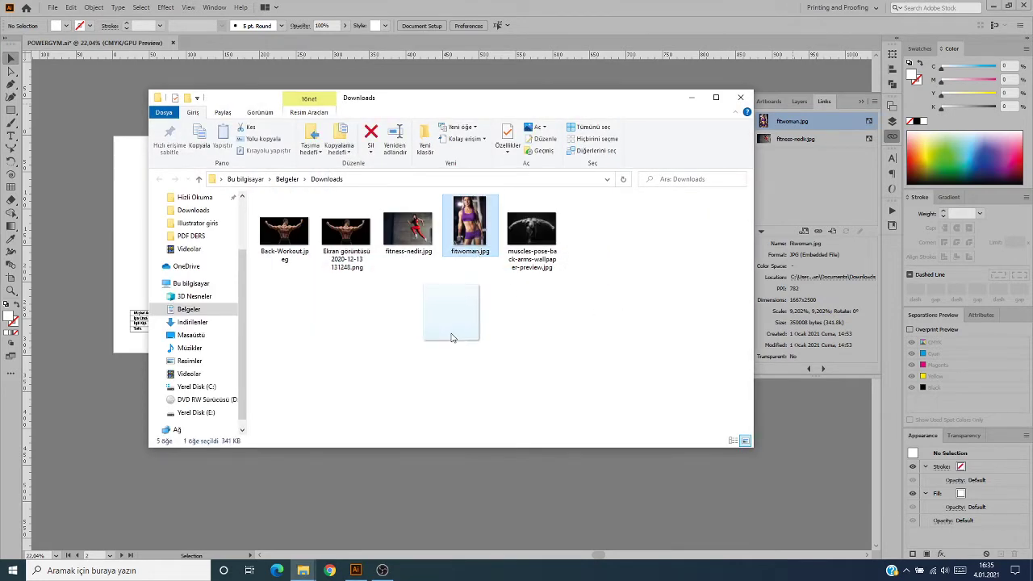
left_click_drag(481, 233, 473, 260)
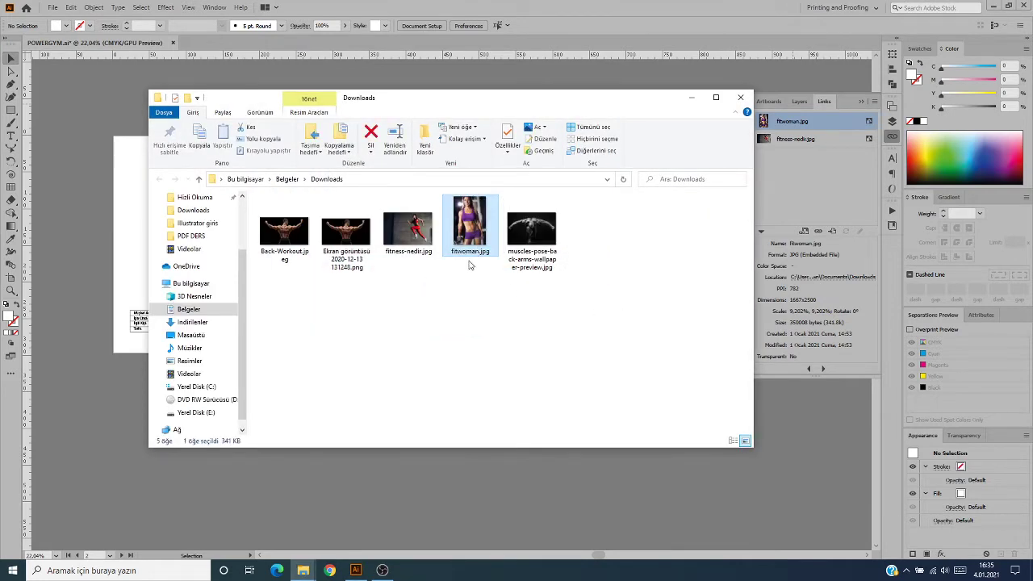
left_click(746, 100)
- Save POWERGYM.ai, review the POWERGYM_Folder package options, and cancel without packaging
left_click(860, 101)
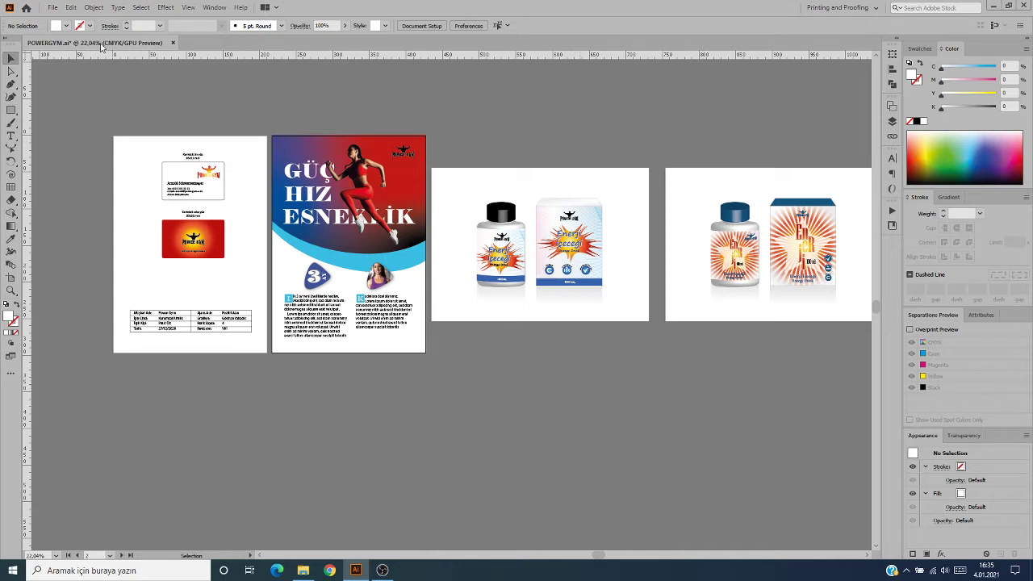
left_click(52, 7)
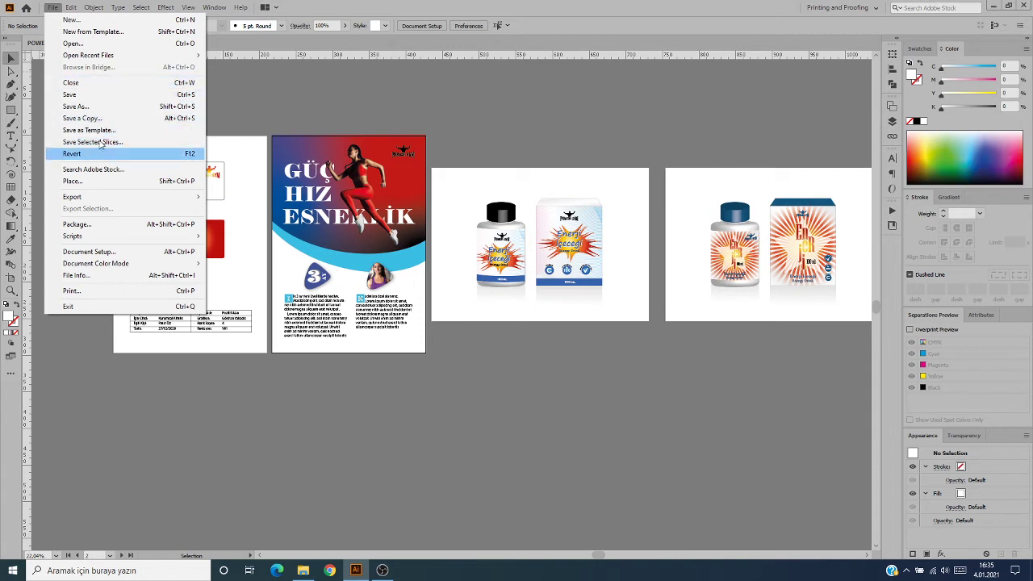
left_click(118, 227)
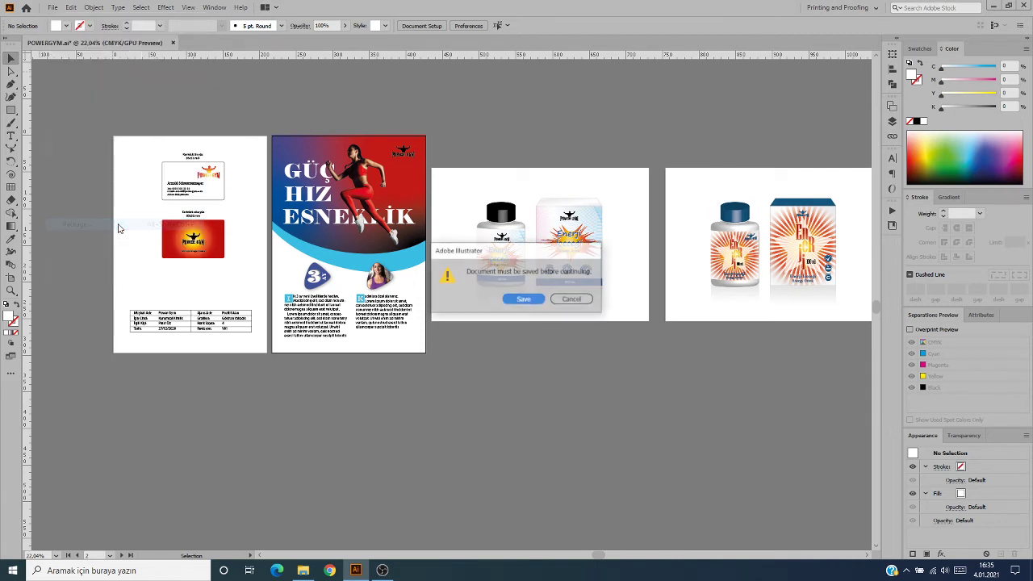
left_click(527, 303)
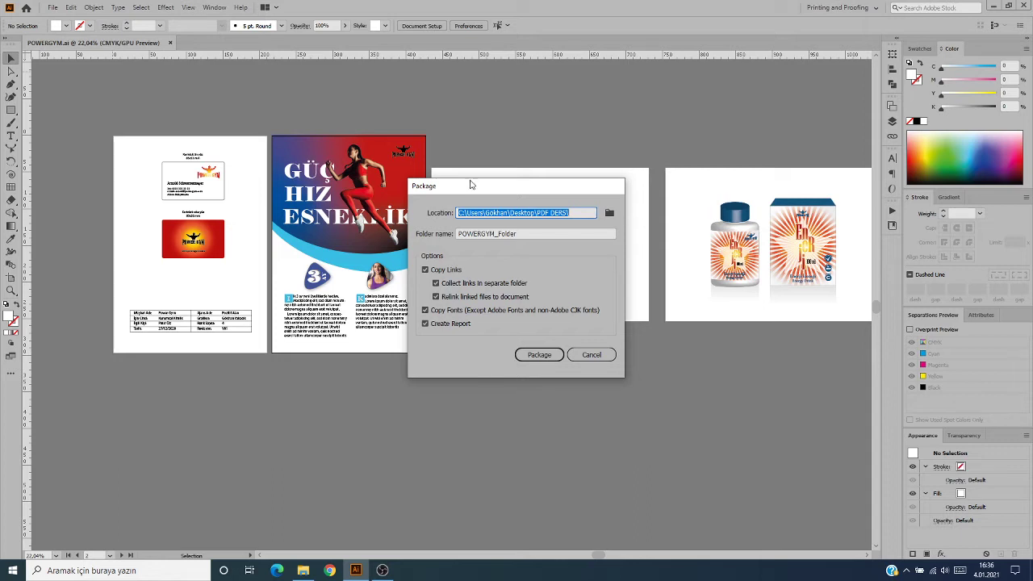
left_click(587, 355)
key("ctrl+a")
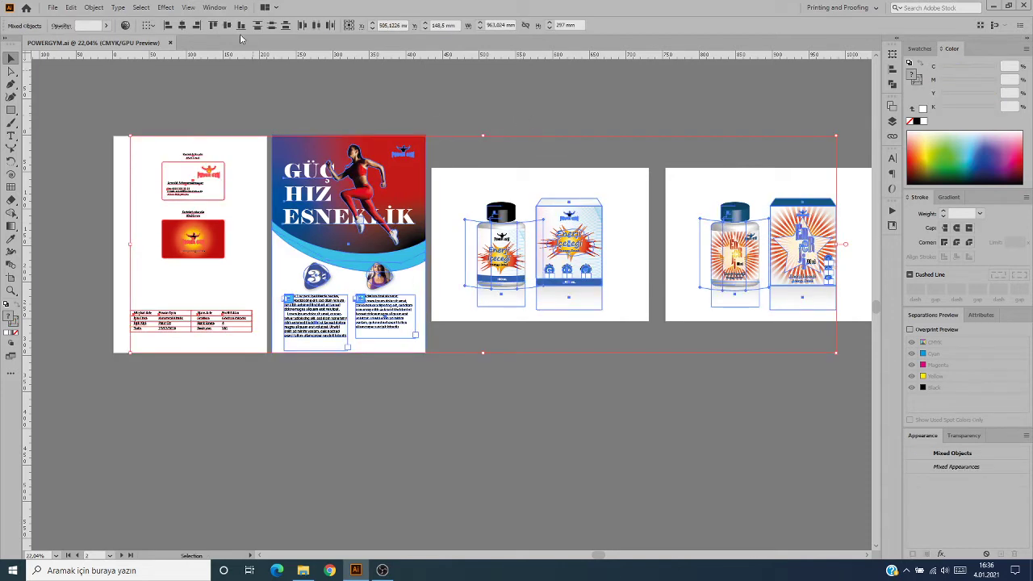
- Convert all selected text to outlines, then clear the selection
left_click(119, 7)
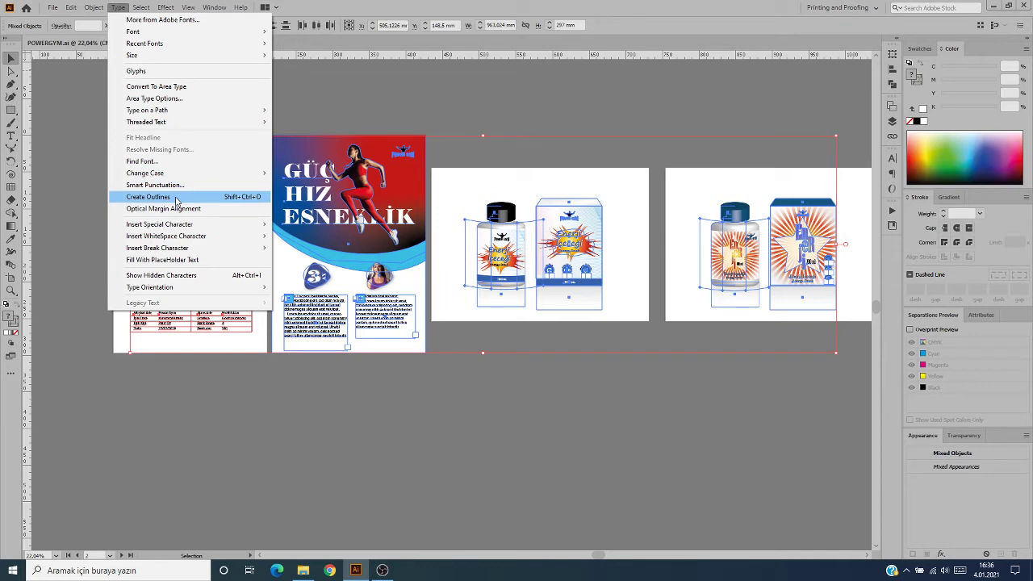
left_click(176, 200)
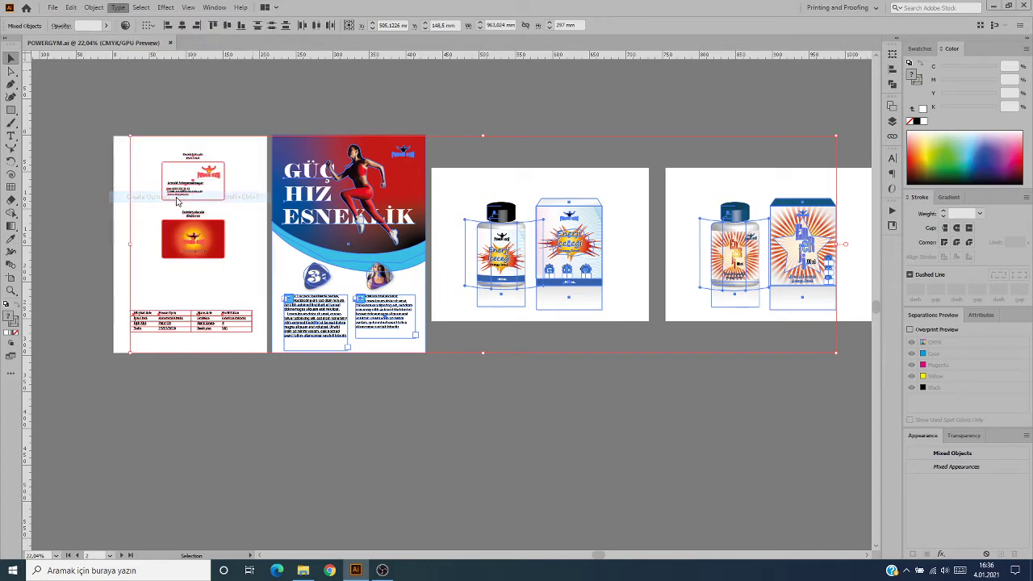
left_click(484, 93)
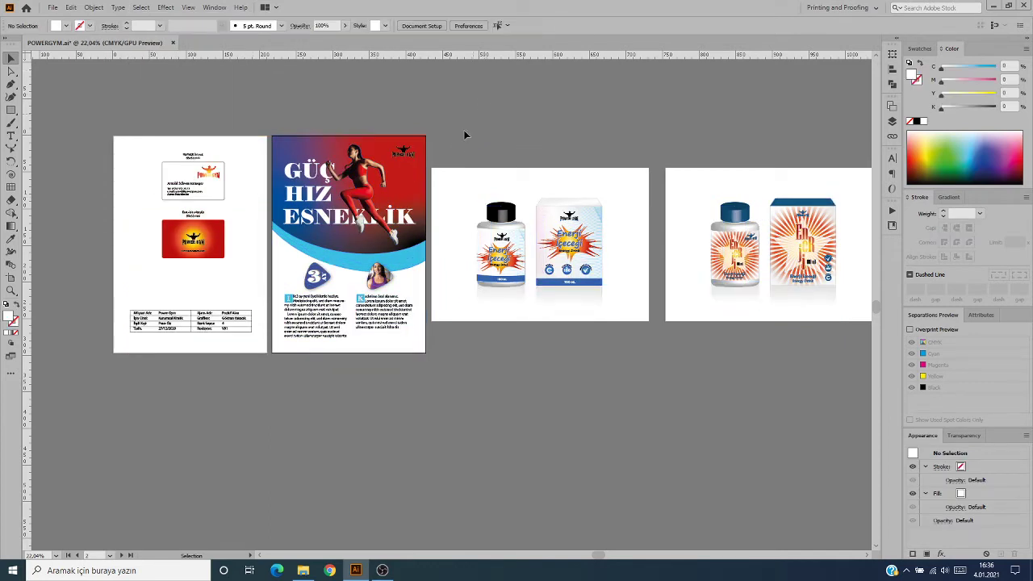
left_click(404, 151)
left_click(284, 122)
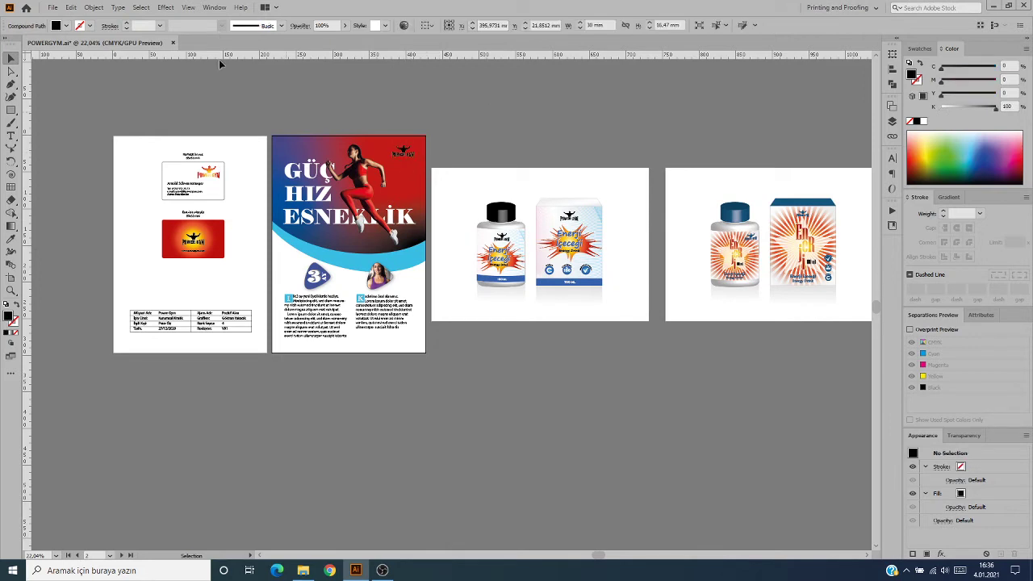
- Run Find Font, confirming only 4 document fonts and none missing, then close it
left_click(118, 8)
left_click(142, 161)
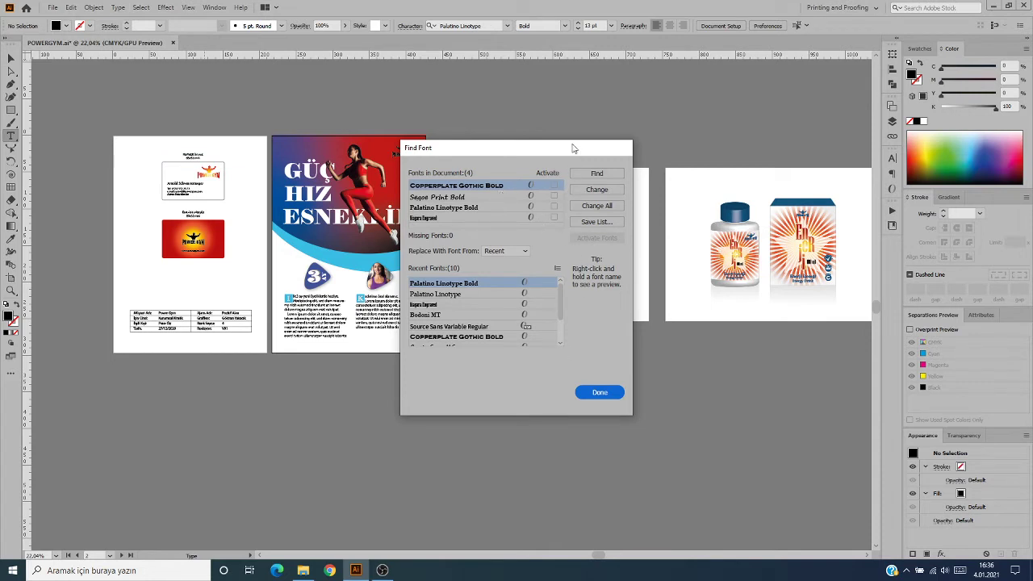
left_click(598, 393)
key("v")
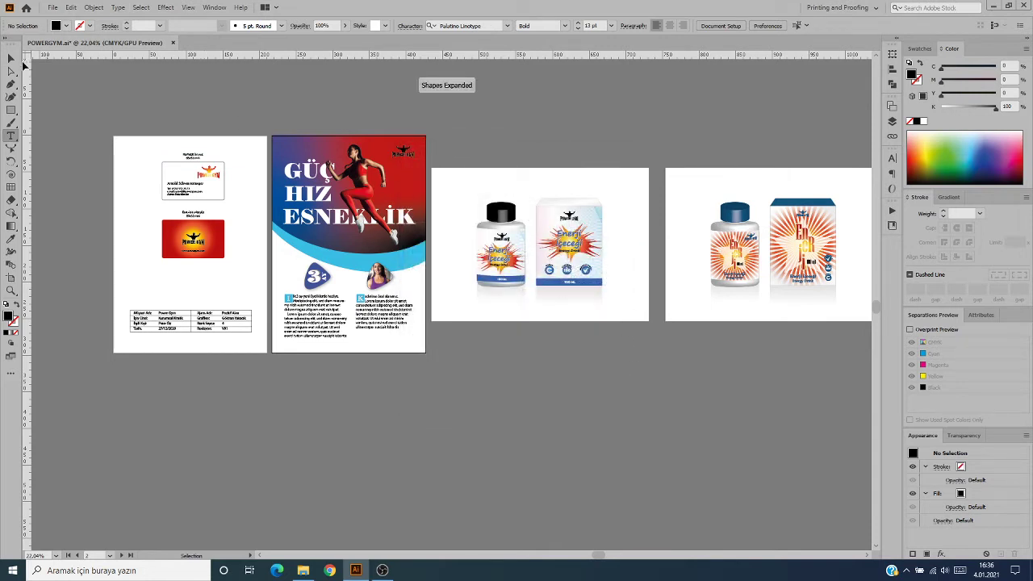
left_click(574, 256)
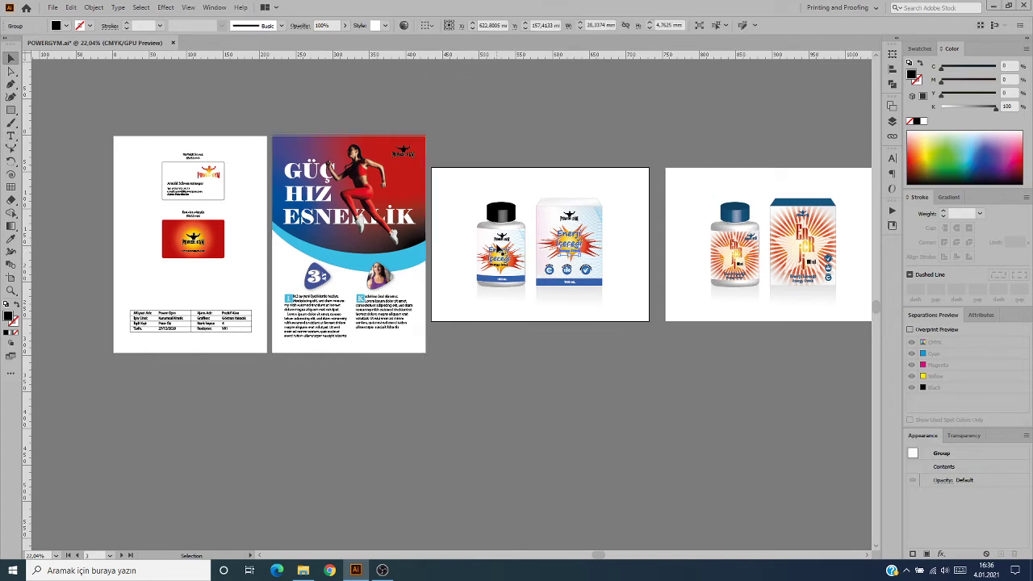
- Expand the envelope-warped bottle label on the third artboard with Object and Fill
left_click(500, 251)
left_click_drag(535, 275, 761, 277)
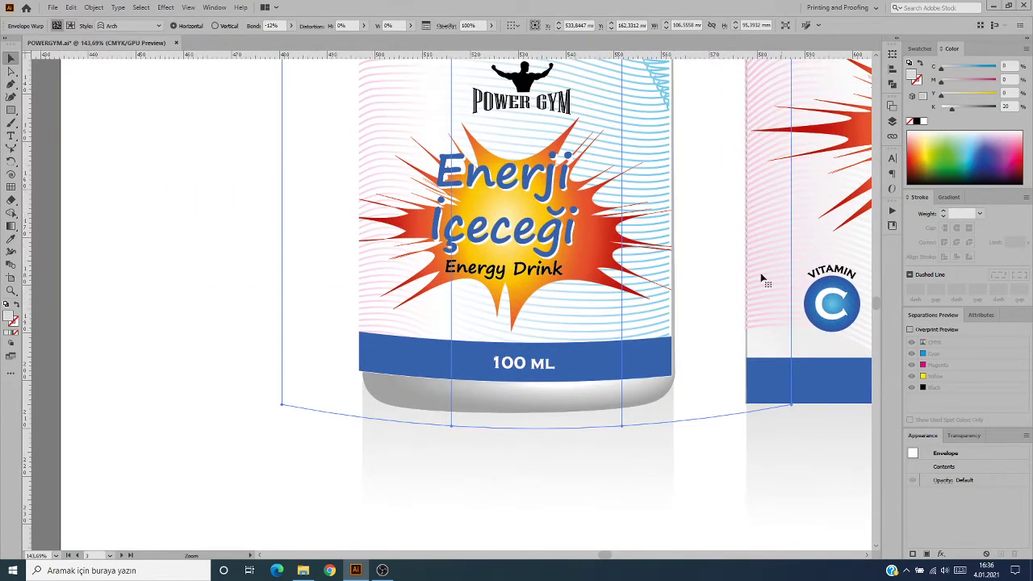
left_click(705, 253)
left_click(705, 252)
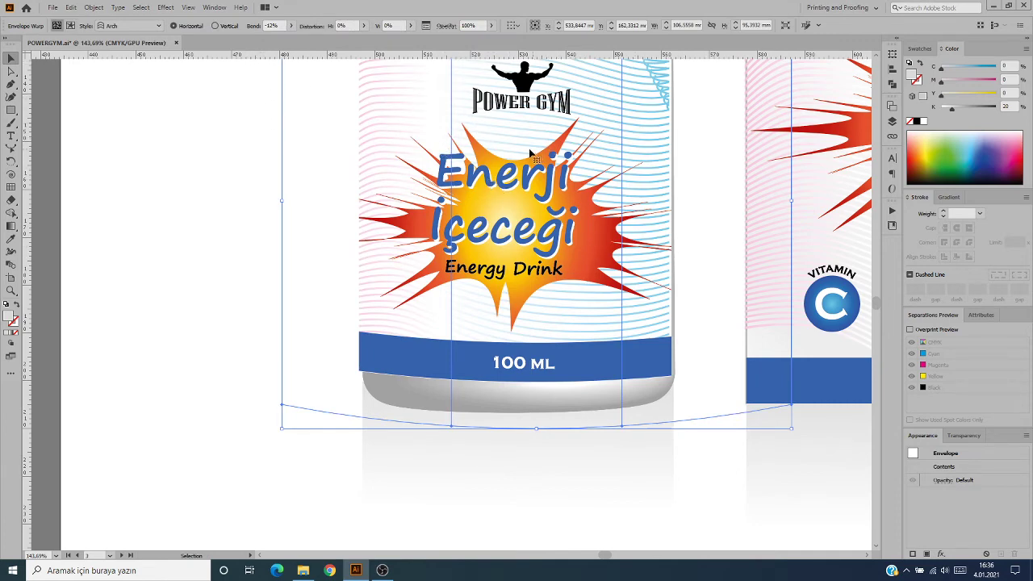
left_click(94, 8)
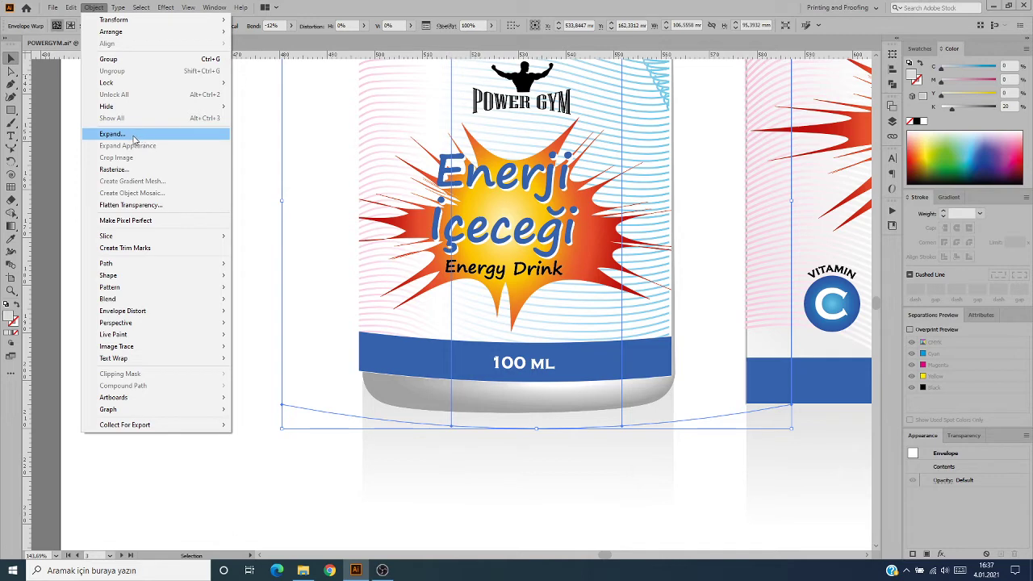
left_click(135, 136)
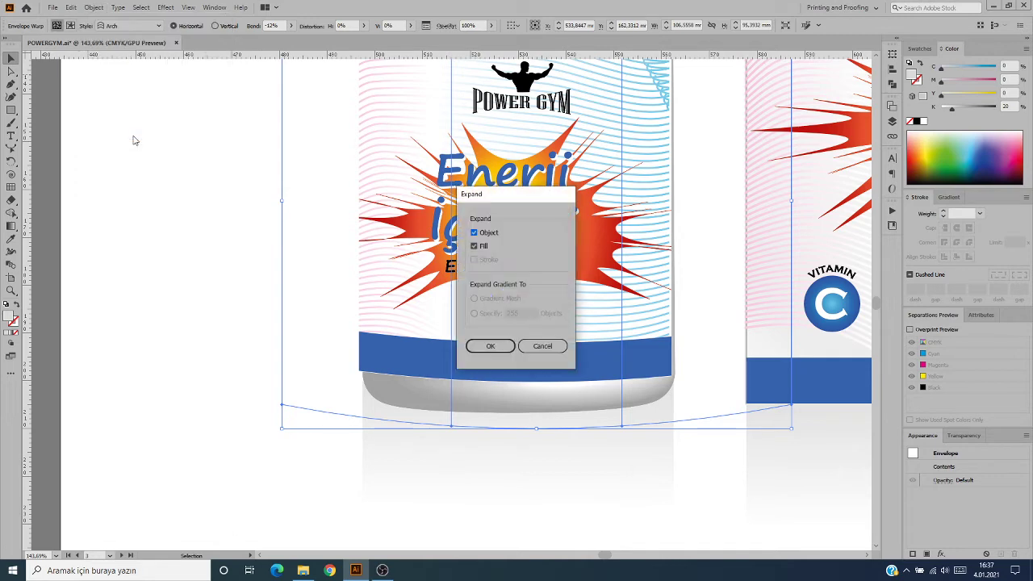
left_click(475, 232)
left_click(491, 348)
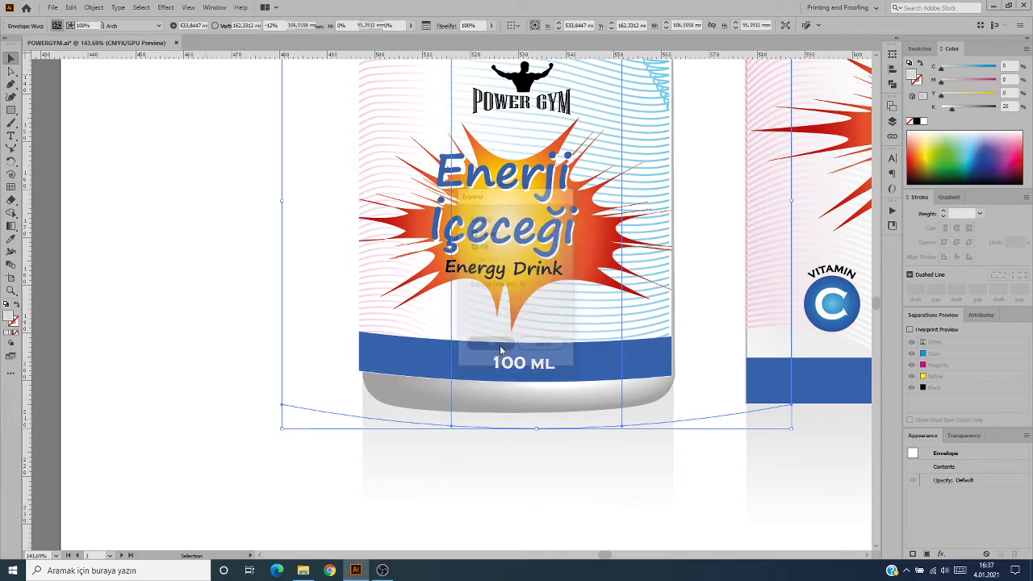
left_click(290, 275)
- Expand the warped bottle on the fourth artboard, then fit all artboards in view
key("ctrl+minus")
key("ctrl+minus")
key("ctrl+minus")
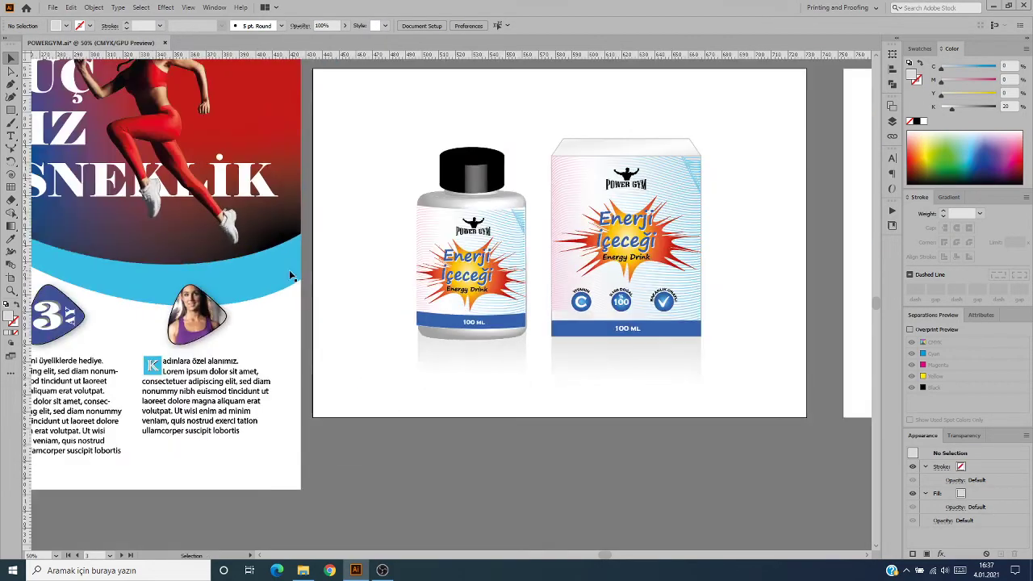
left_click_drag(626, 208, 387, 224)
left_click(749, 292)
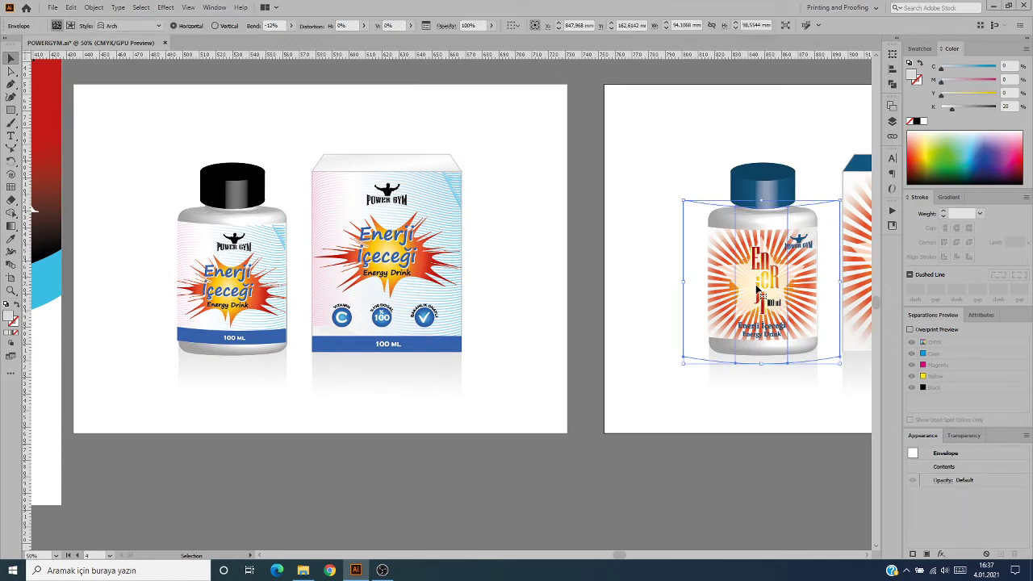
left_click(93, 7)
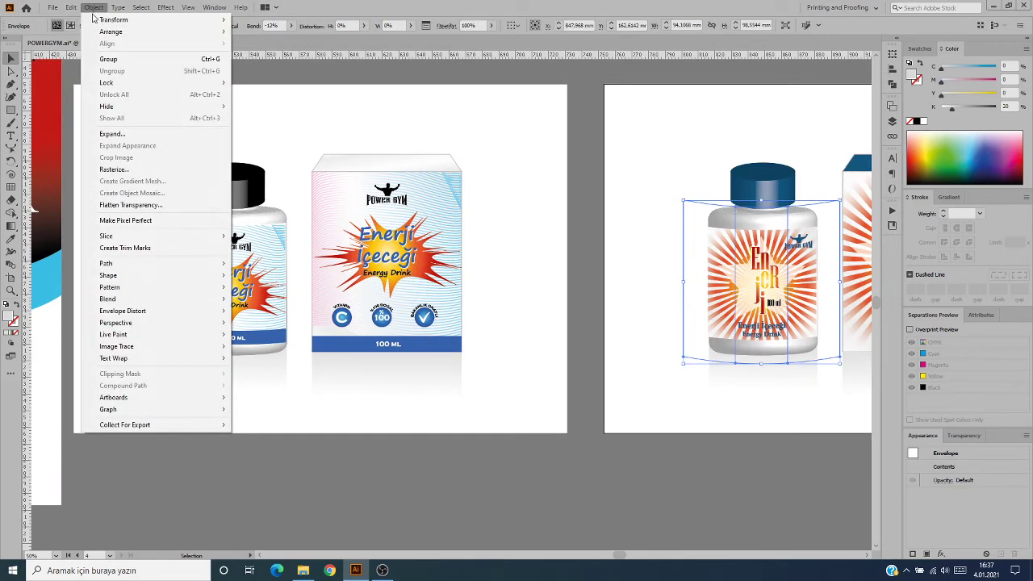
left_click(112, 134)
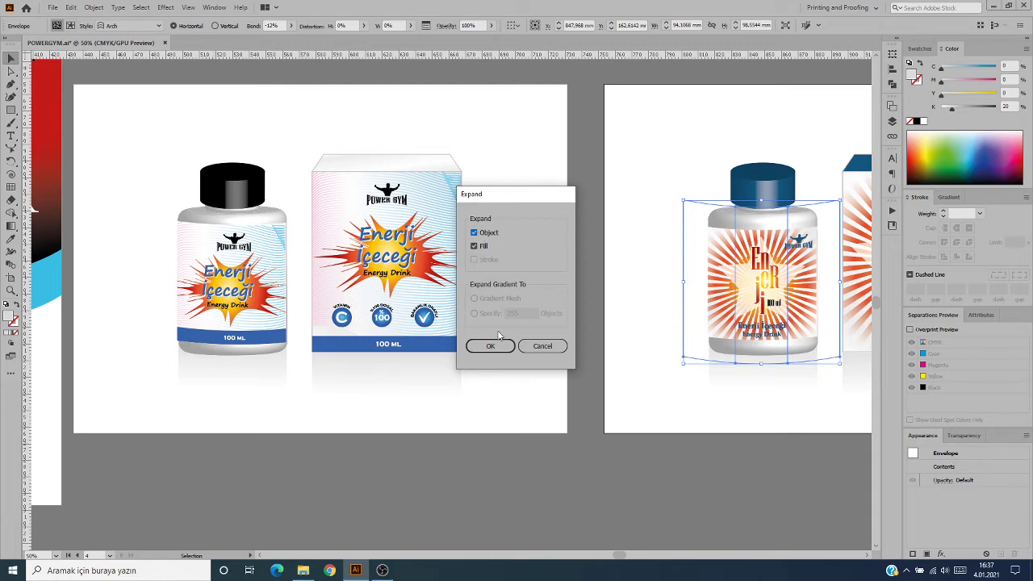
left_click(501, 347)
left_click(610, 292)
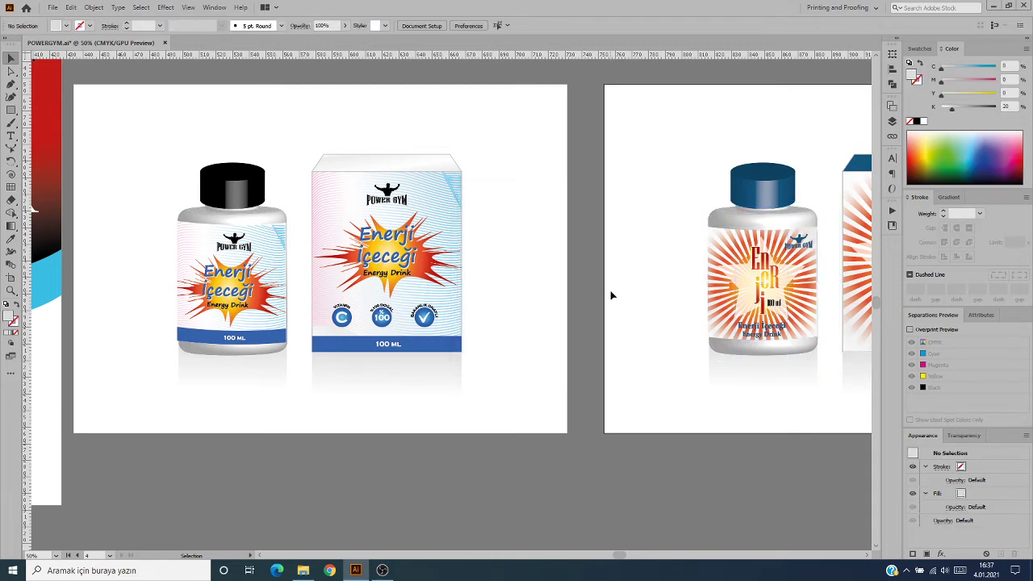
key("ctrl+alt+0")
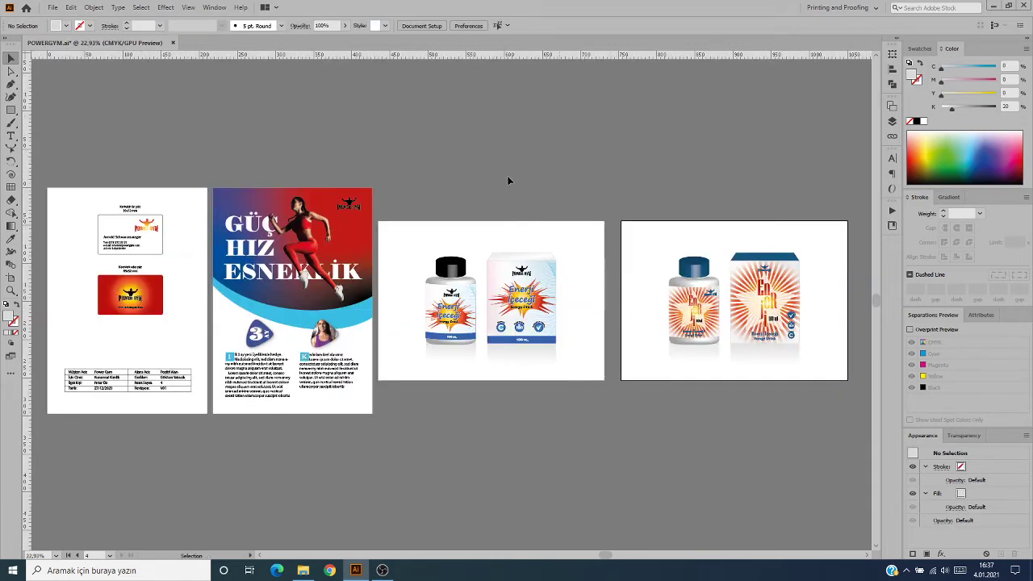
left_click(117, 8)
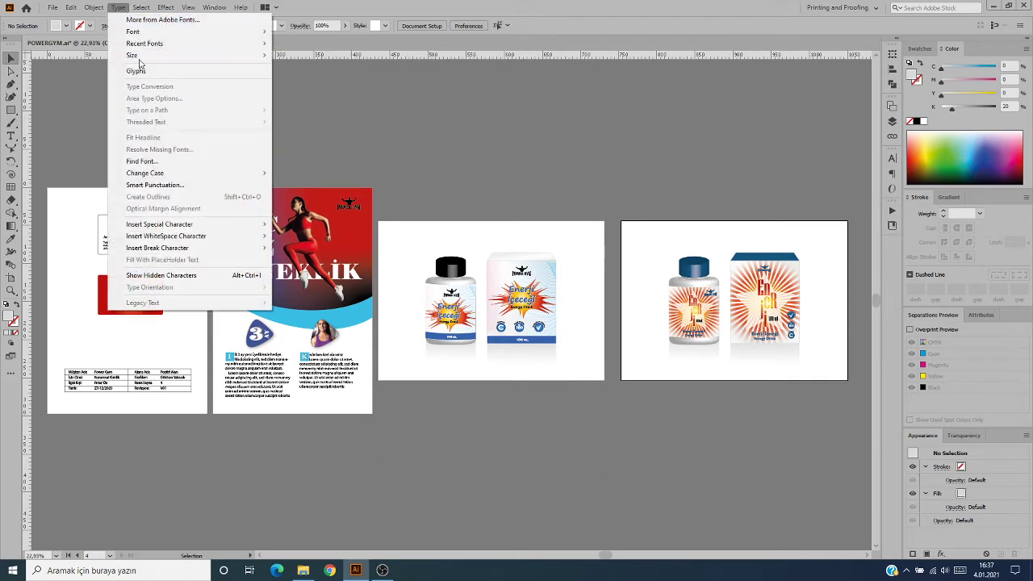
left_click(183, 161)
left_click(484, 183)
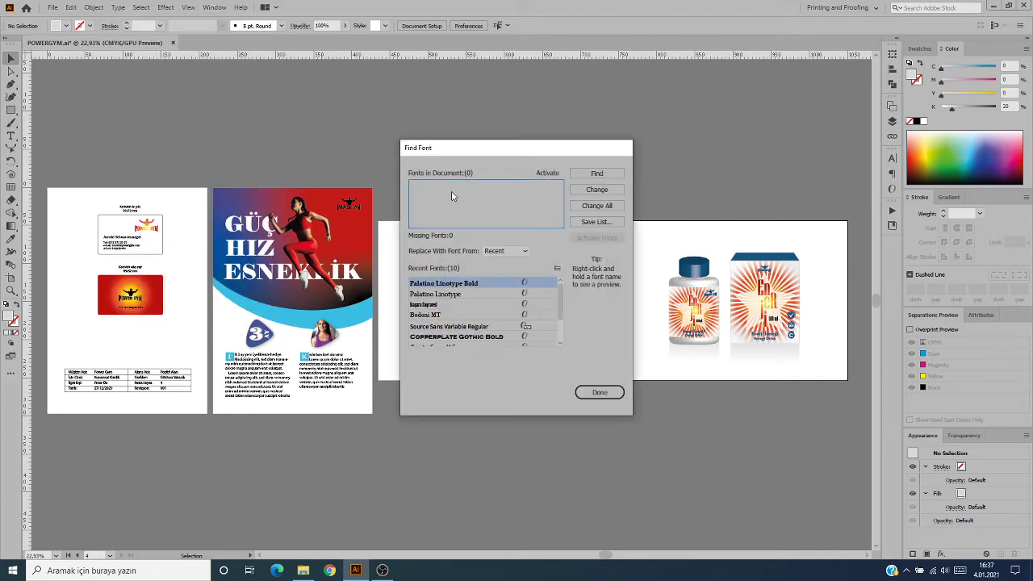
left_click(599, 392)
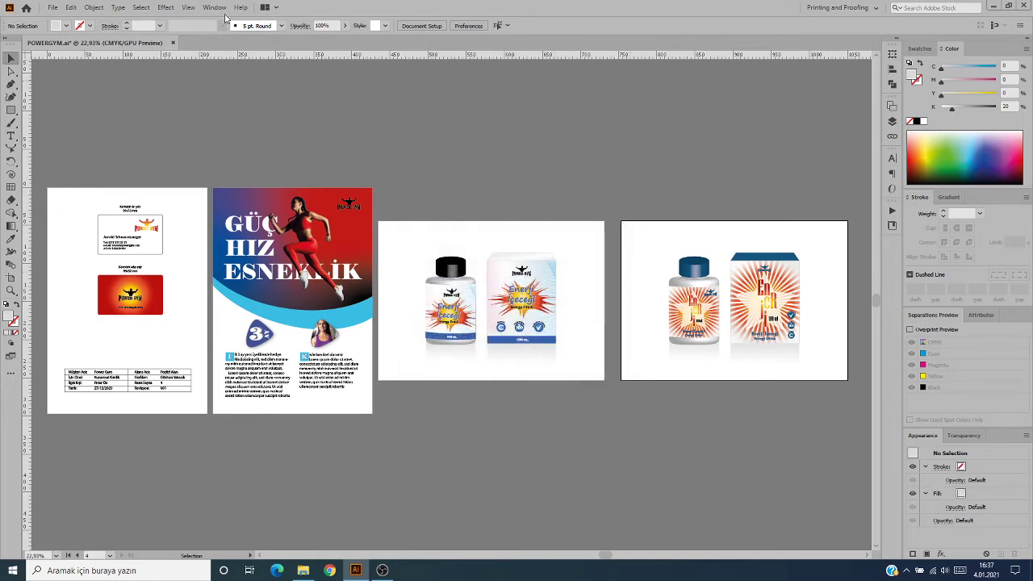
left_click(892, 136)
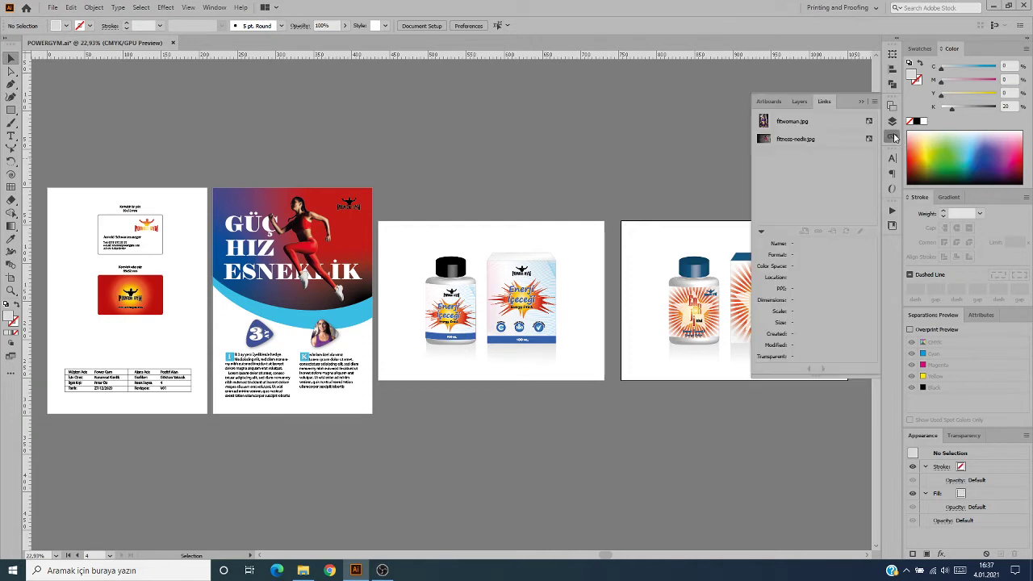
left_click(893, 139)
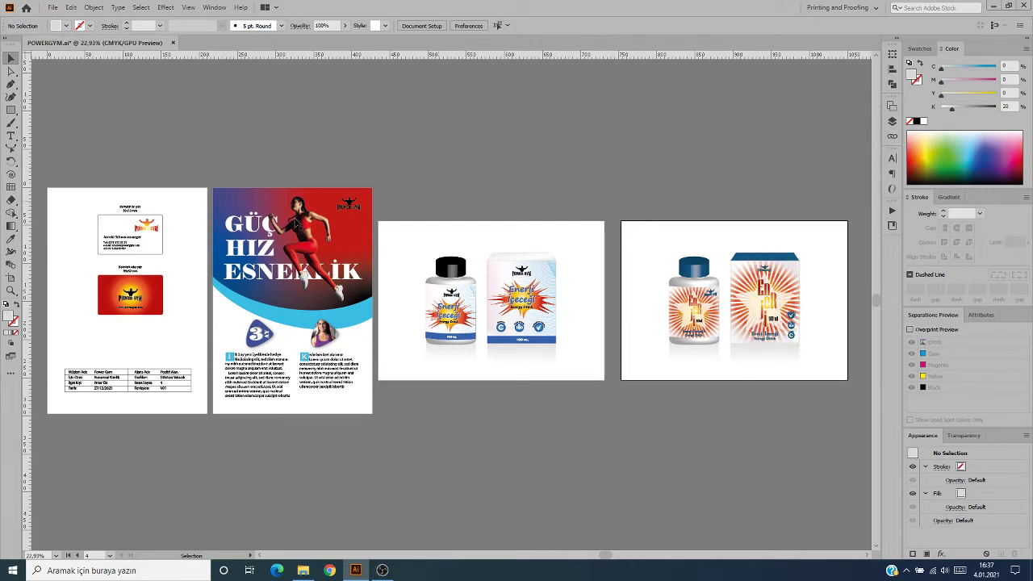
key("ctrl")
- Start Save As and open the PDF DERS folder on the desktop
key("ctrl+shift+s")
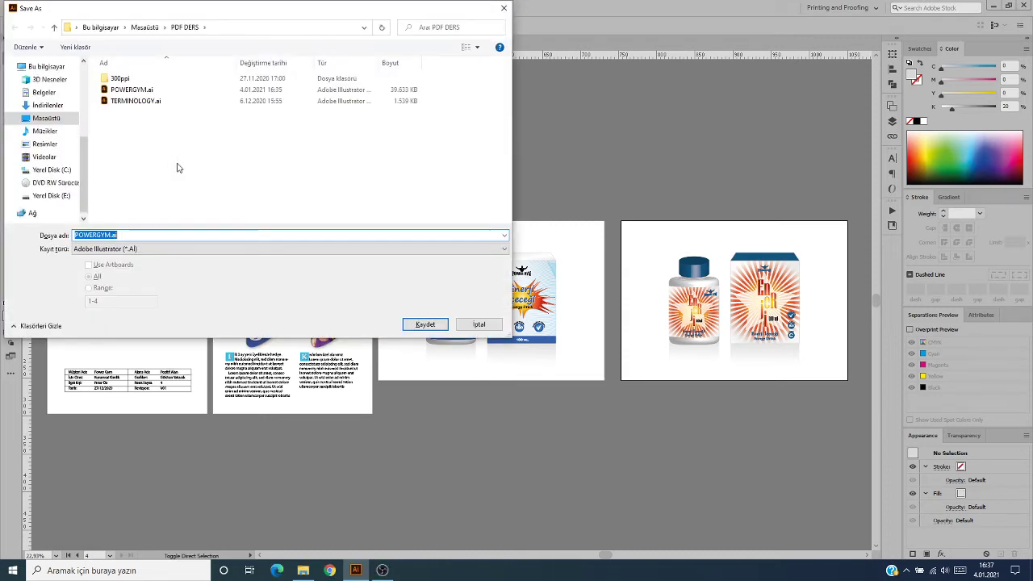
left_click(480, 324)
left_click(55, 8)
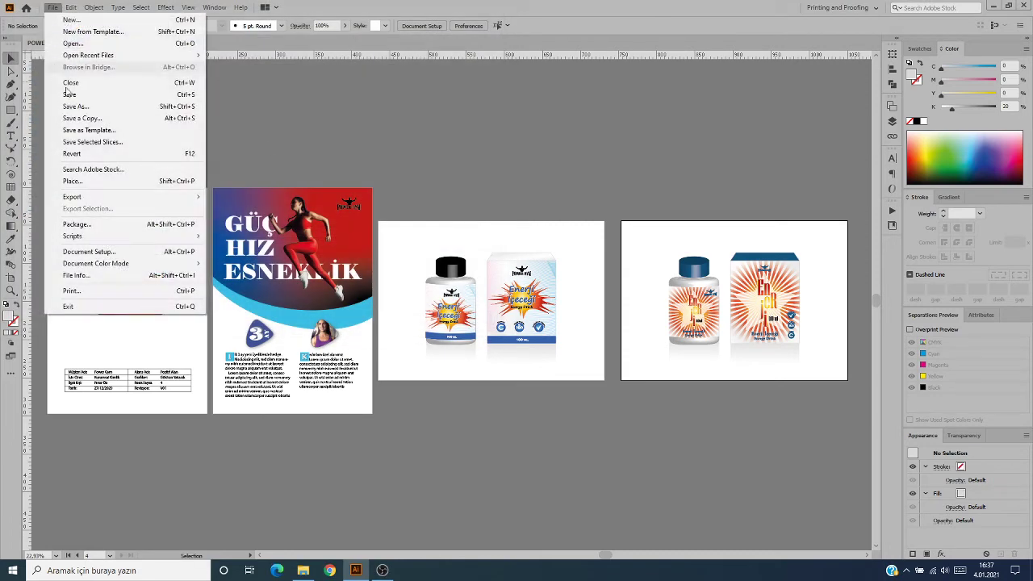
left_click(76, 107)
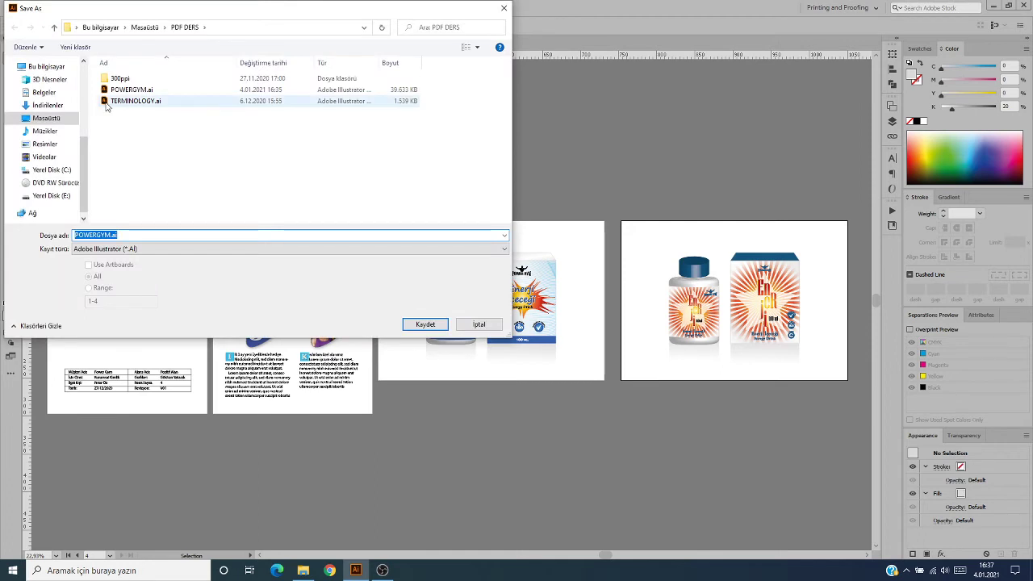
left_click(53, 121)
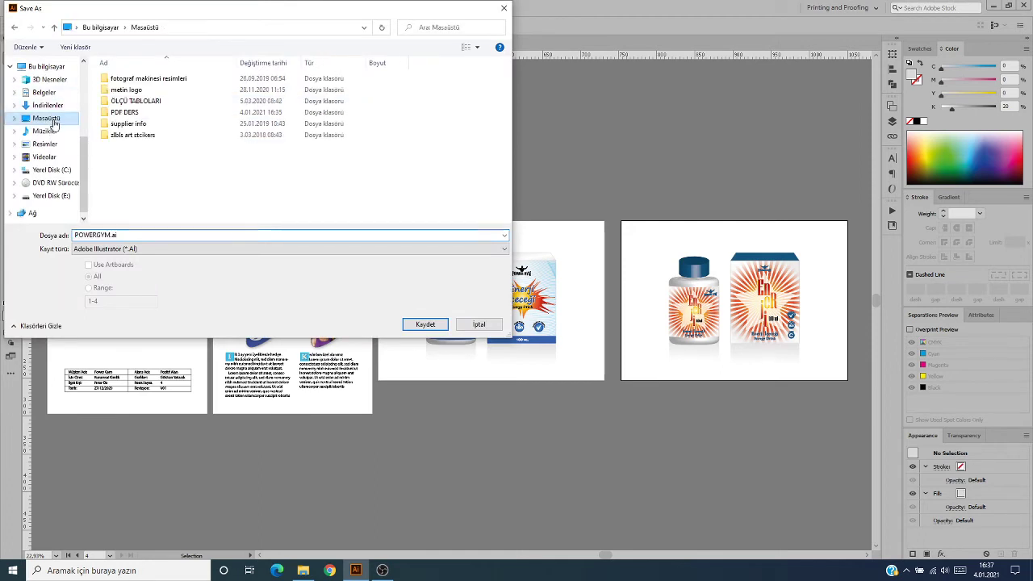
double_click(149, 118)
- Name the file POWERGYM_convert.ai, keep Adobe Illustrator (*.AI) format, and save
left_click_drag(256, 13, 438, 24)
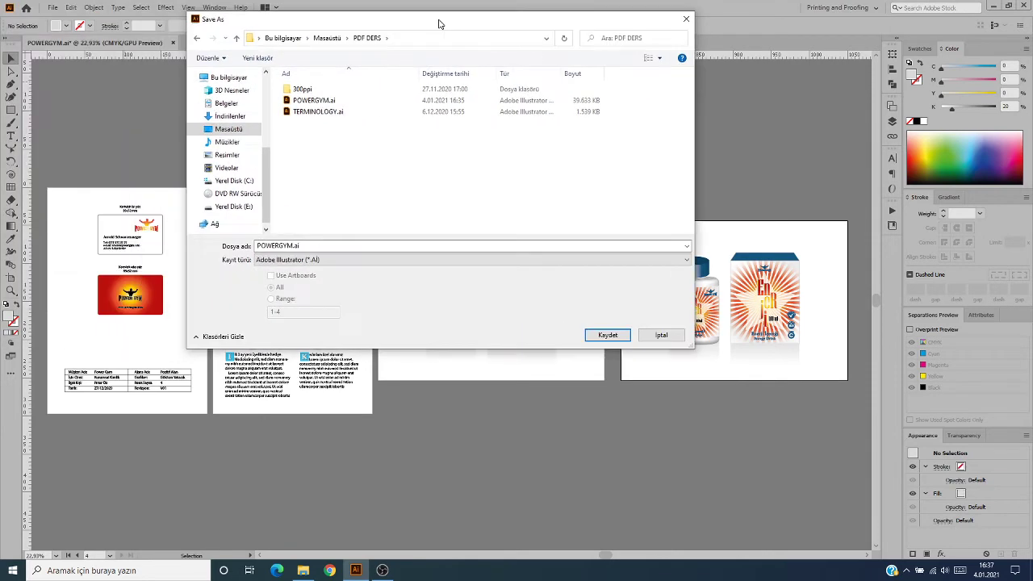
double_click(291, 246)
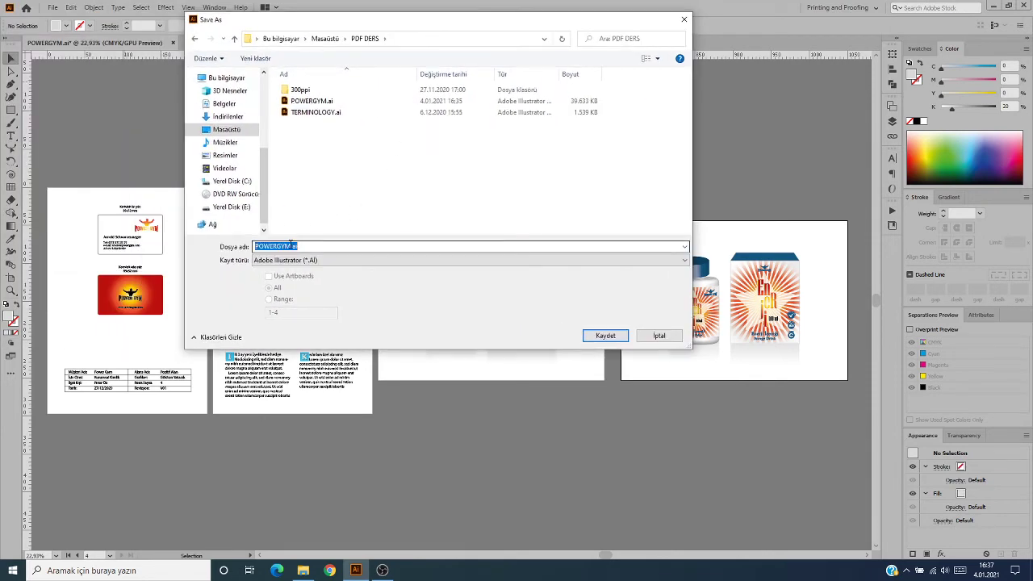
left_click(295, 246)
type("_")
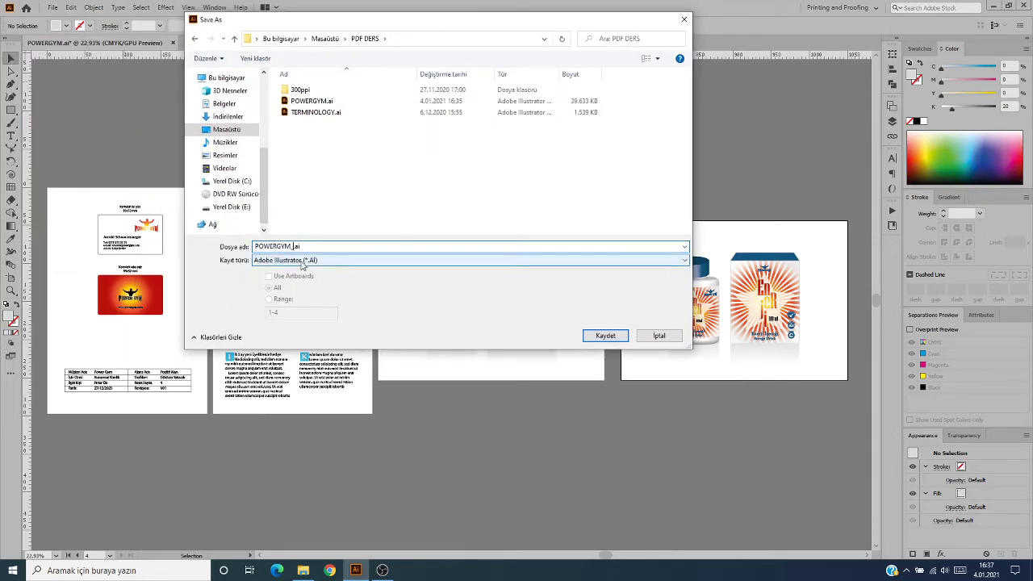
type("convert")
left_click(289, 261)
left_click(297, 264)
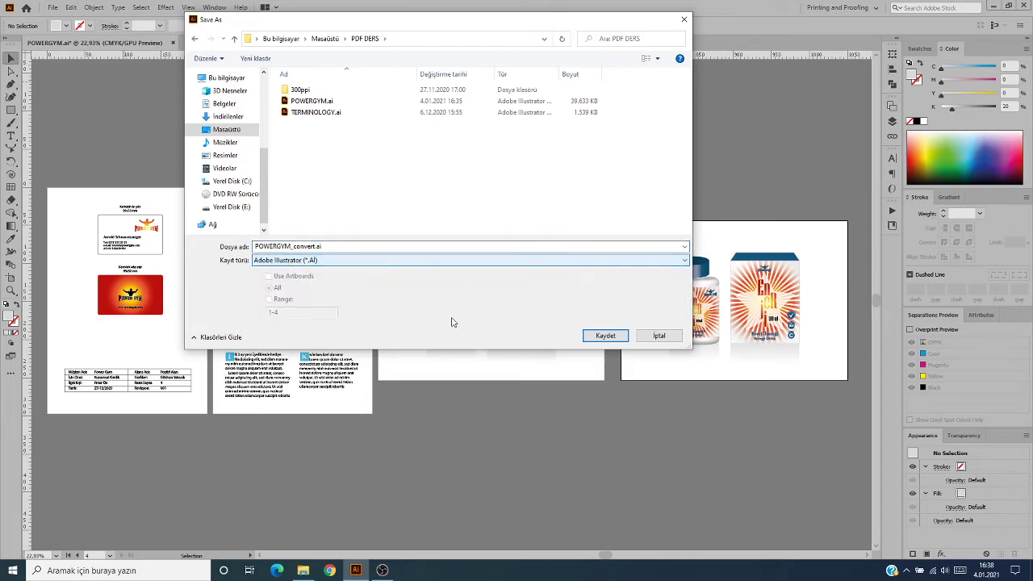
left_click(603, 337)
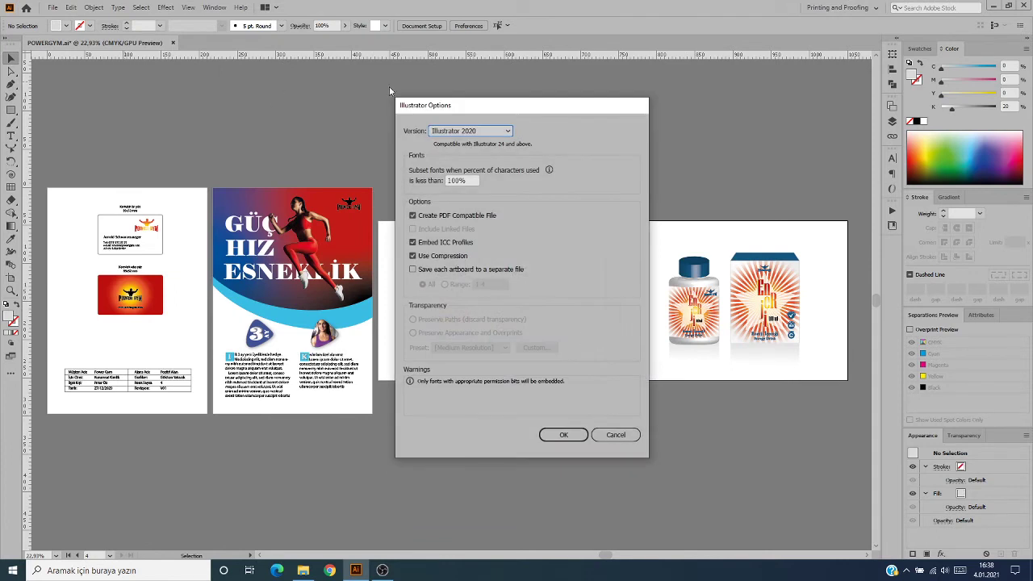
- Set version to Illustrator CS6, uncheck Create PDF Compatible File, and confirm the options
left_click(465, 131)
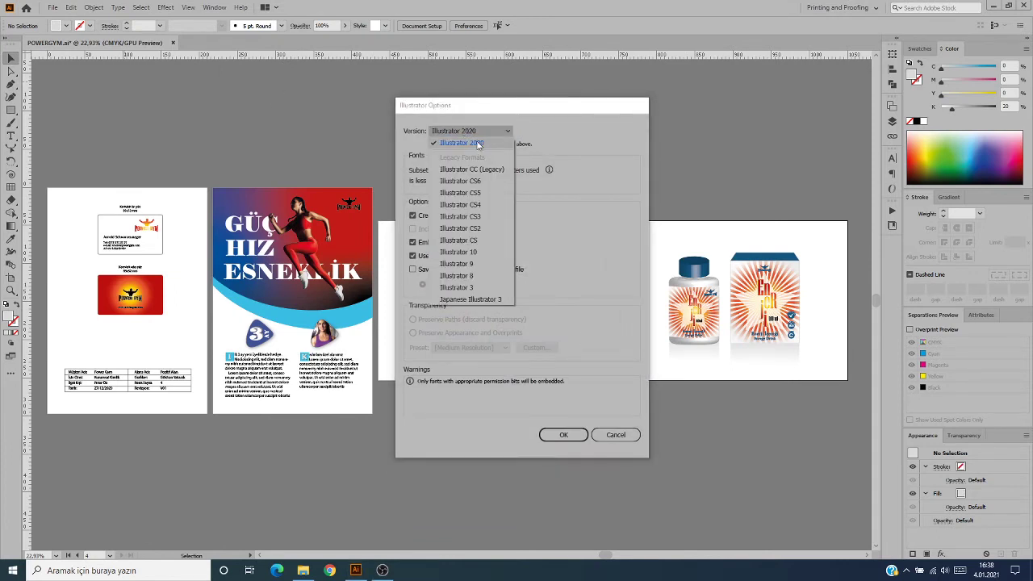
left_click(476, 183)
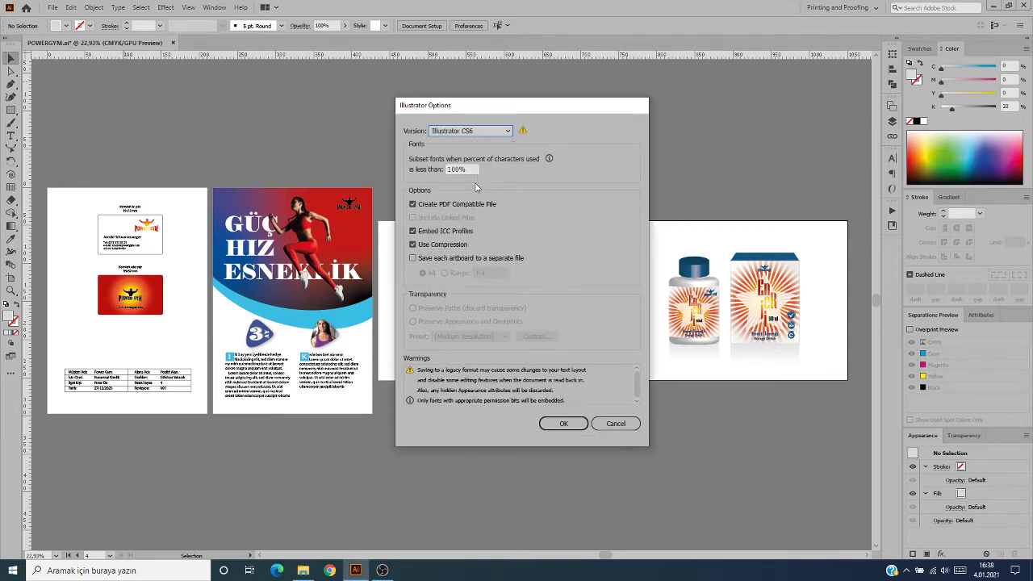
left_click(442, 208)
left_click(442, 208)
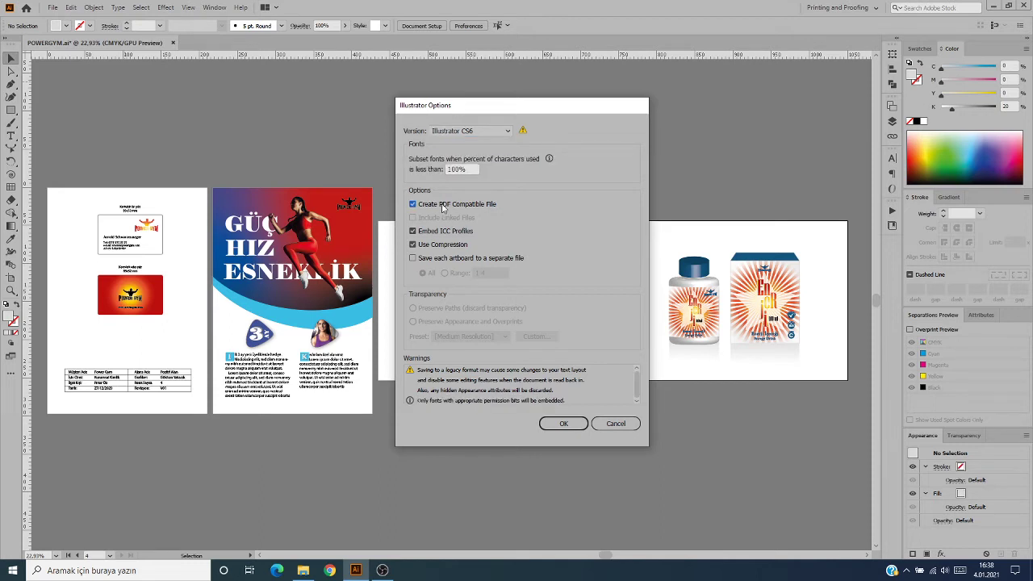
scroll(638, 401, "down", 1)
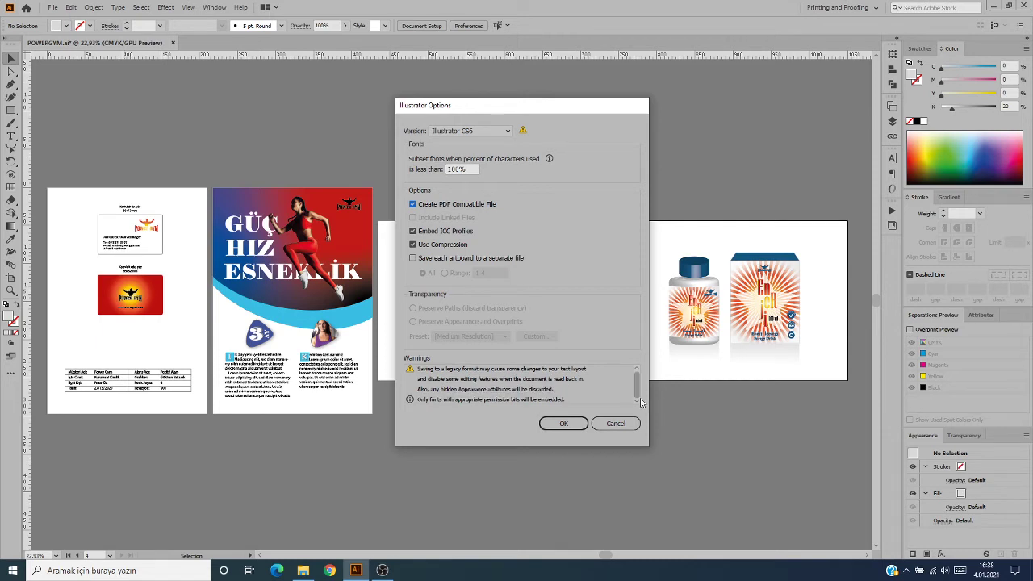
left_click(463, 208)
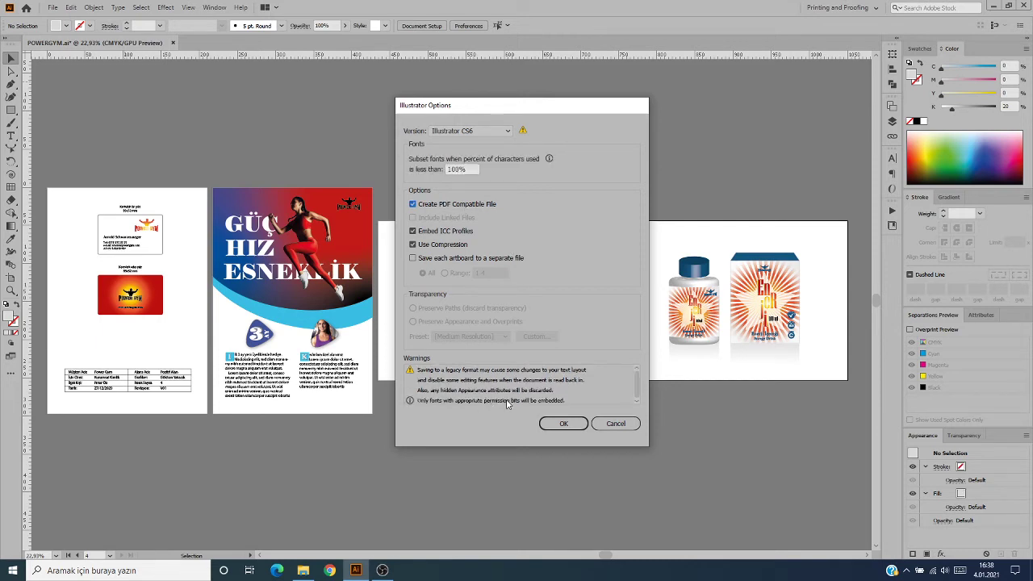
scroll(635, 386, "down", 1)
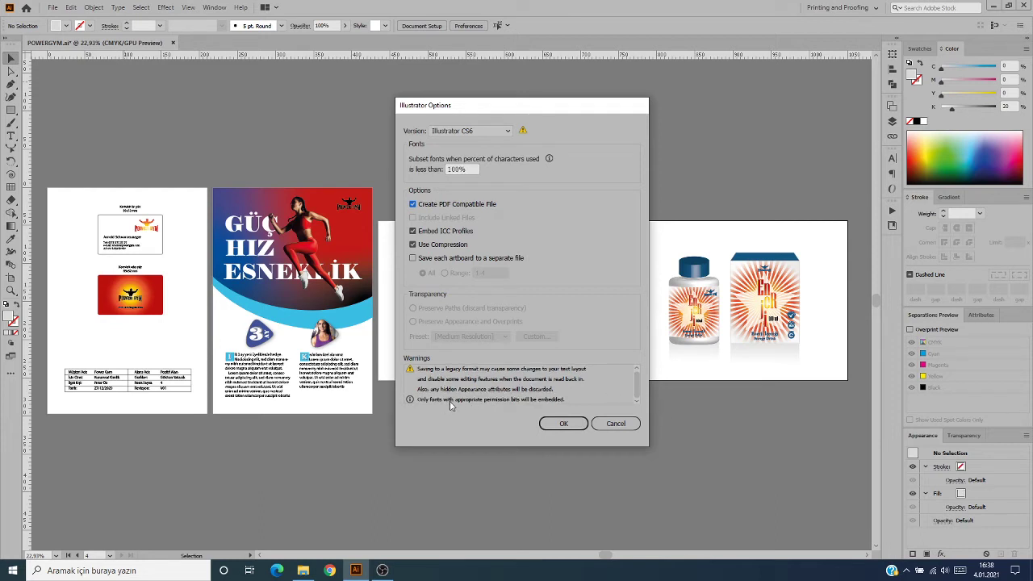
left_click(415, 206)
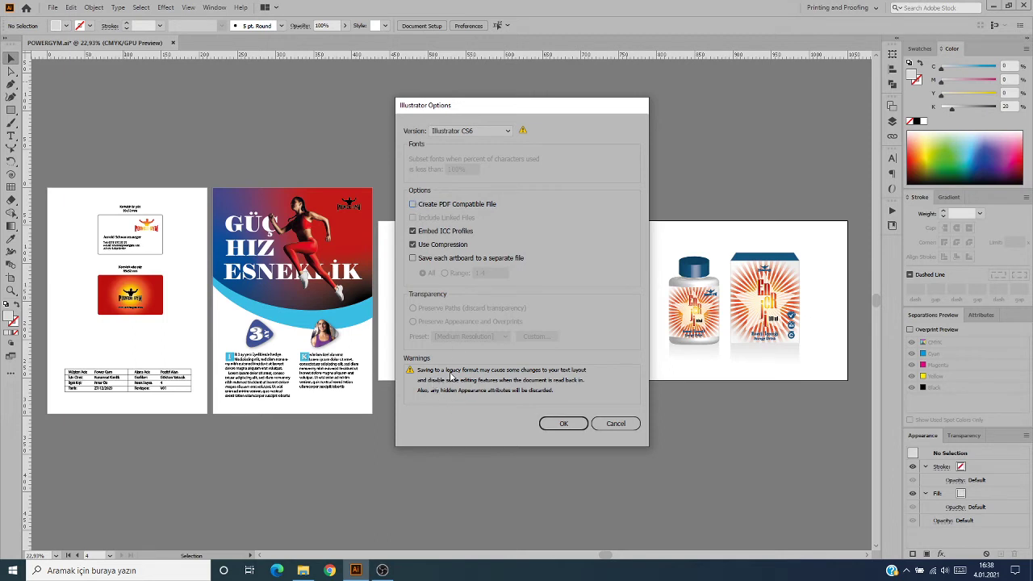
left_click(478, 134)
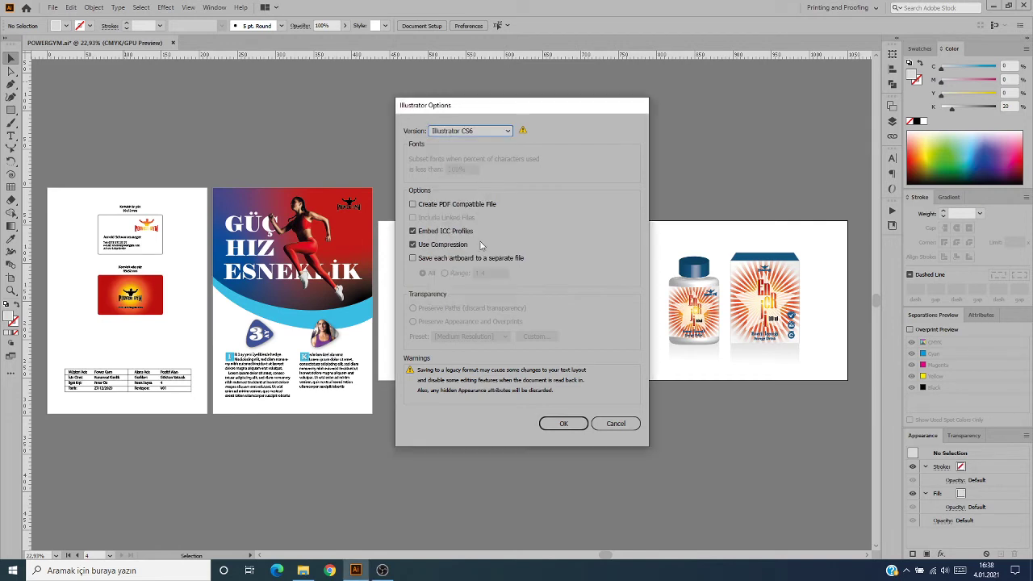
left_click(483, 183)
left_click(564, 425)
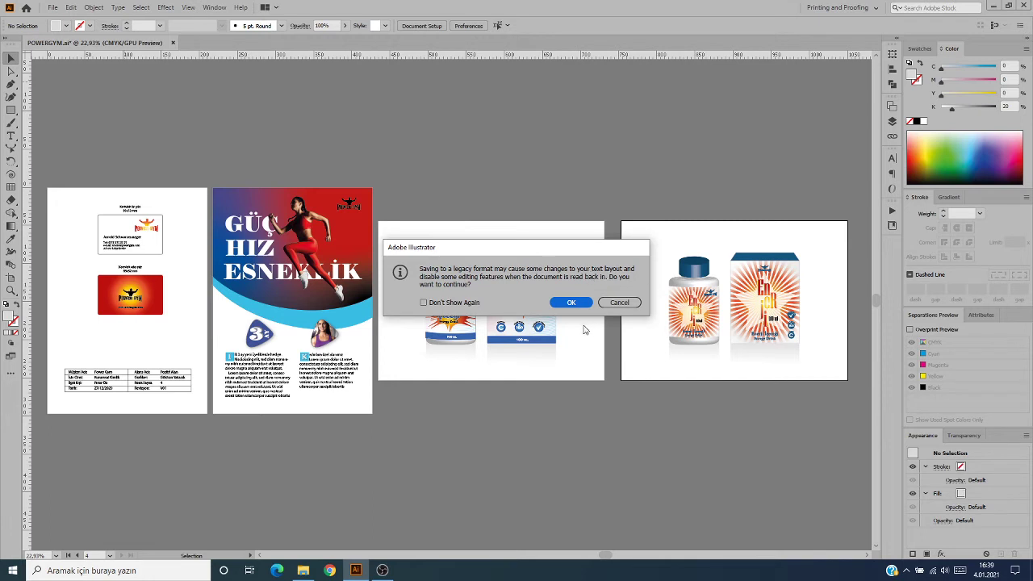
- Accept the legacy-format warning, then select and deselect the bottle on the third artboard
left_click(567, 303)
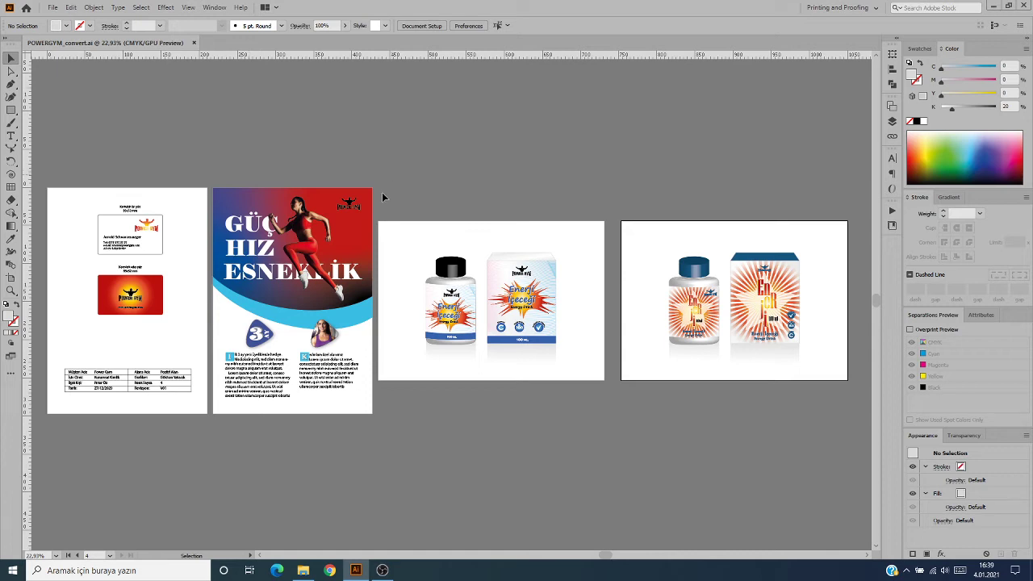
left_click_drag(392, 242, 476, 353)
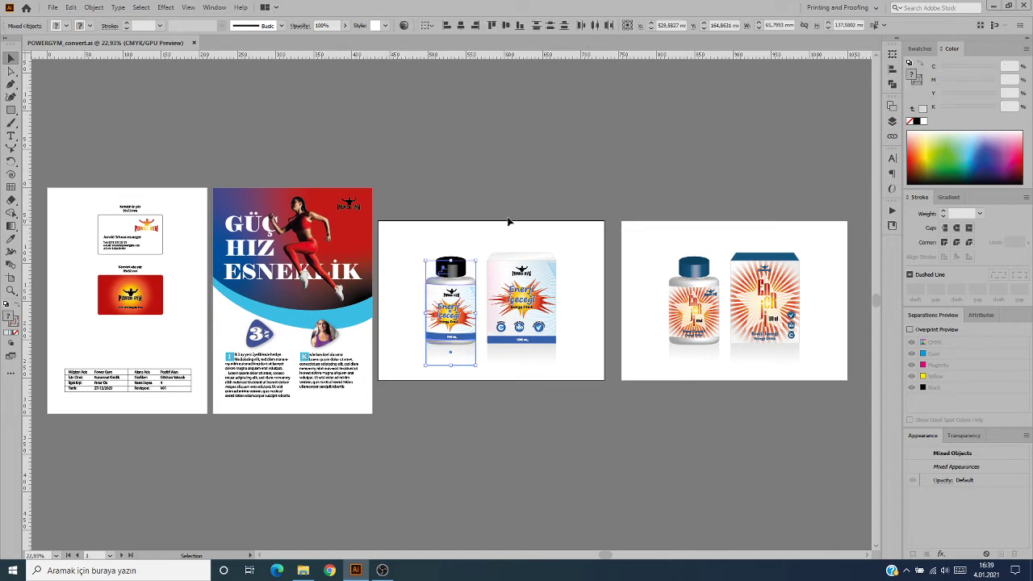
left_click(533, 146)
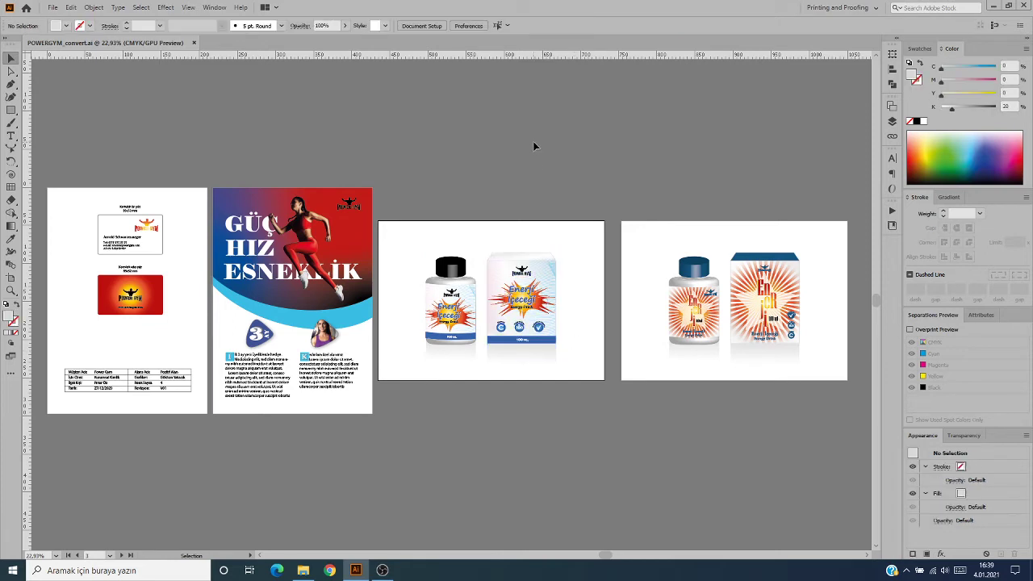
key("ctrl")
- Save a copy as Adobe PDF (*.PDF) with All artboards selected
key("ctrl+shift+s")
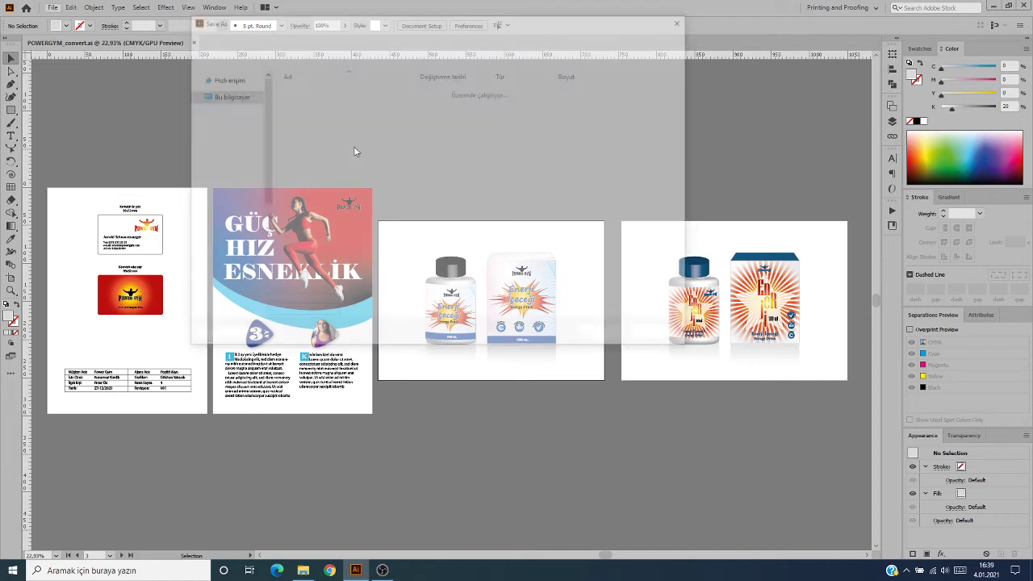
left_click(345, 256)
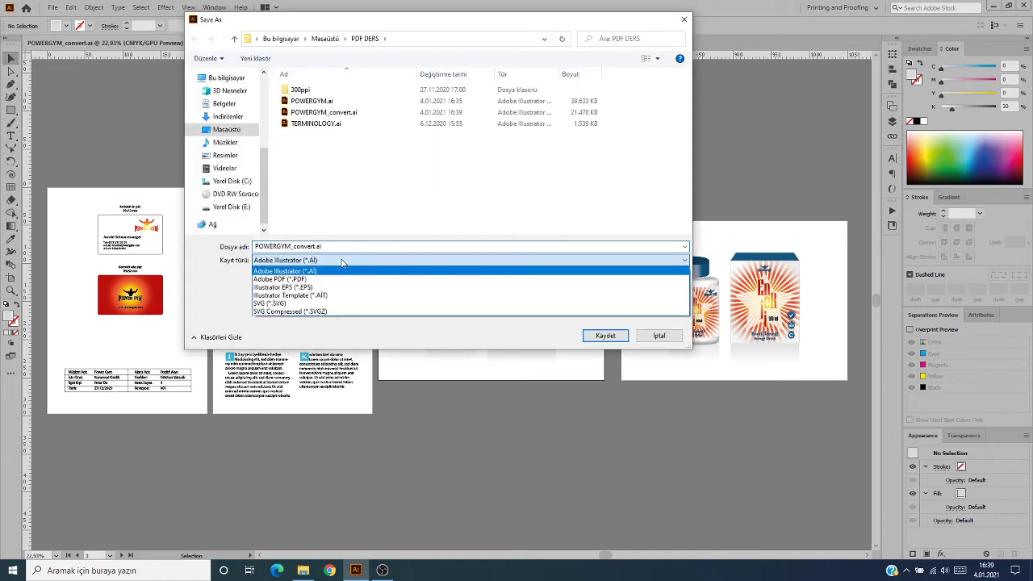
left_click(343, 281)
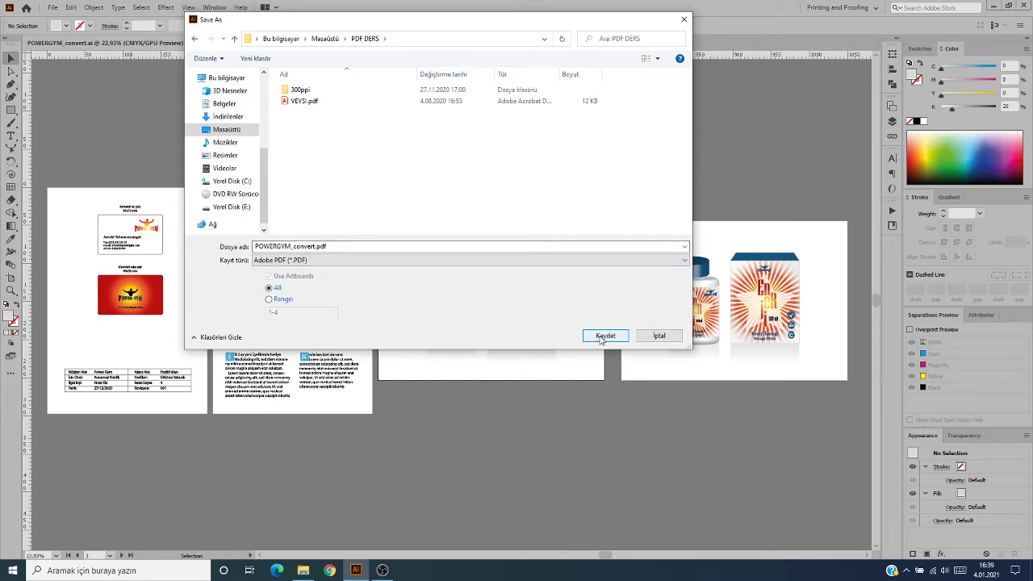
left_click(276, 300)
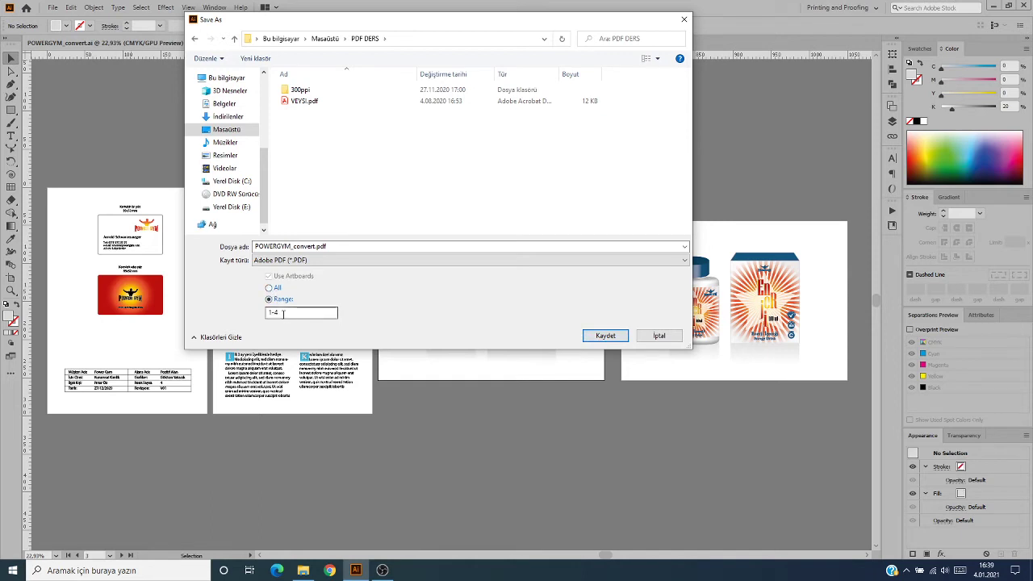
double_click(282, 313)
left_click(277, 288)
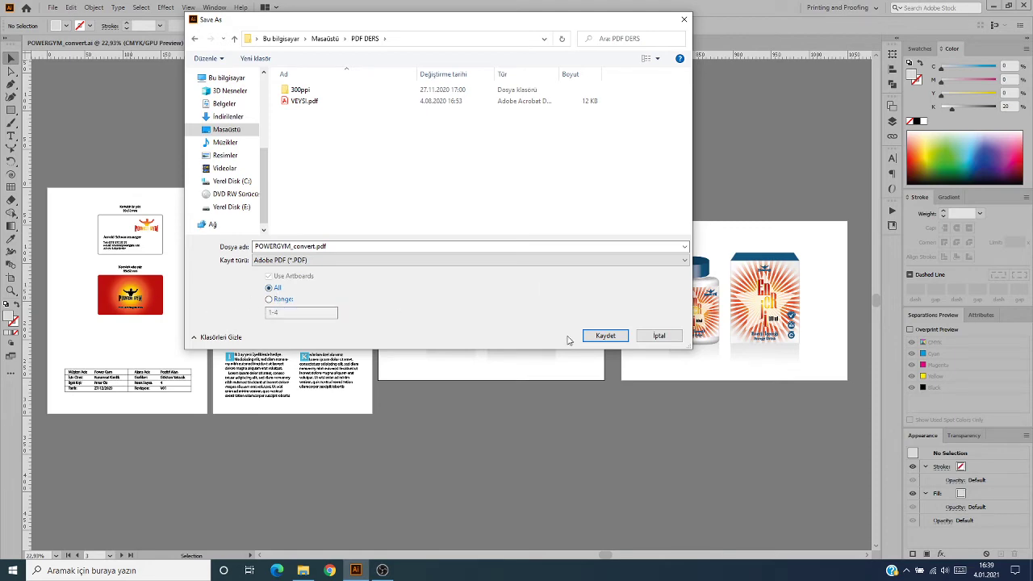
left_click(605, 336)
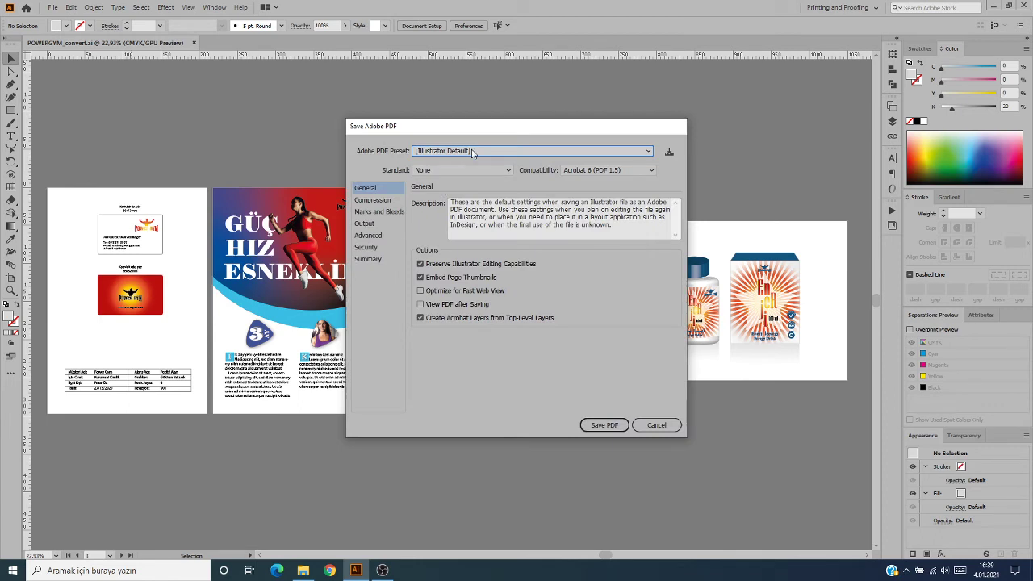
- Review the [Illustrator Default] preset and select its description text
left_click(472, 152)
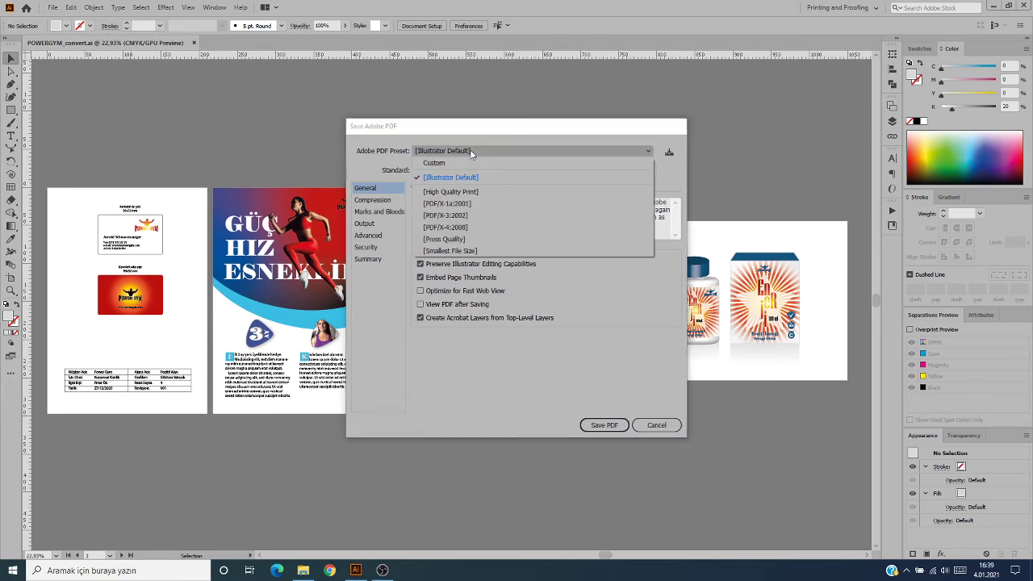
left_click(476, 179)
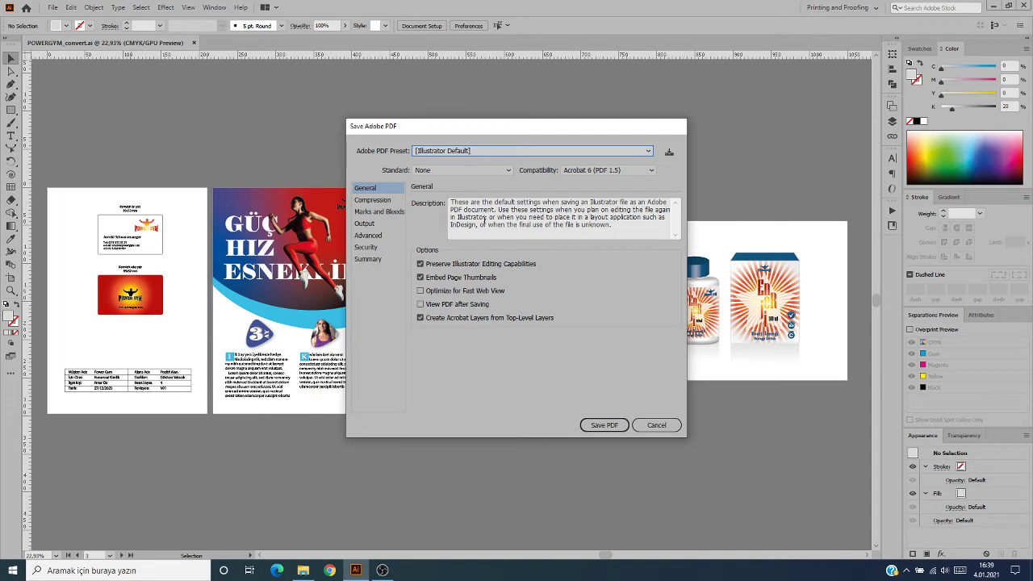
left_click(484, 218)
triple_click(488, 202)
left_click(506, 220)
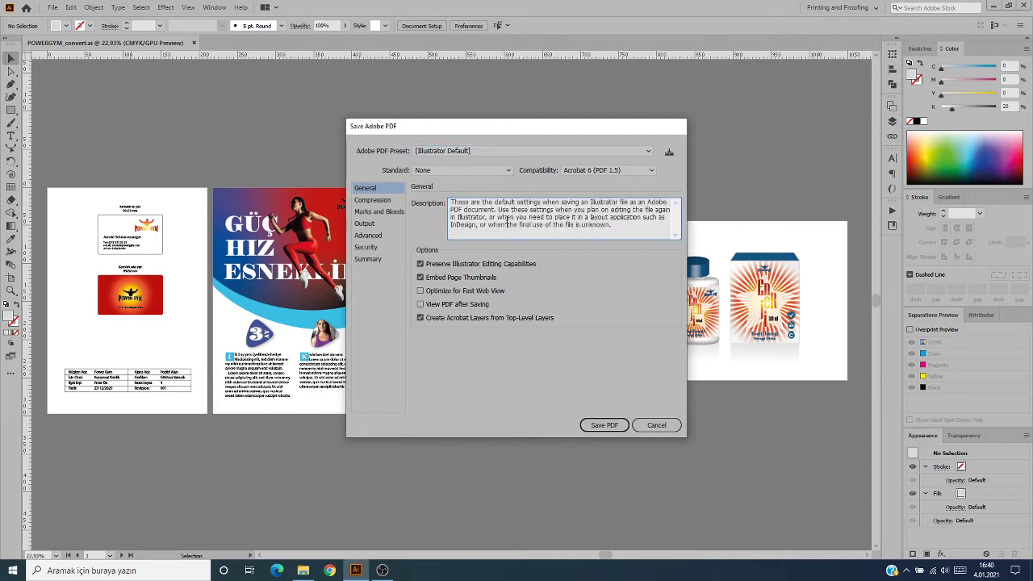
triple_click(507, 218)
double_click(519, 210)
- Switch to the [Smallest File Size] preset and highlight its description
left_click(462, 151)
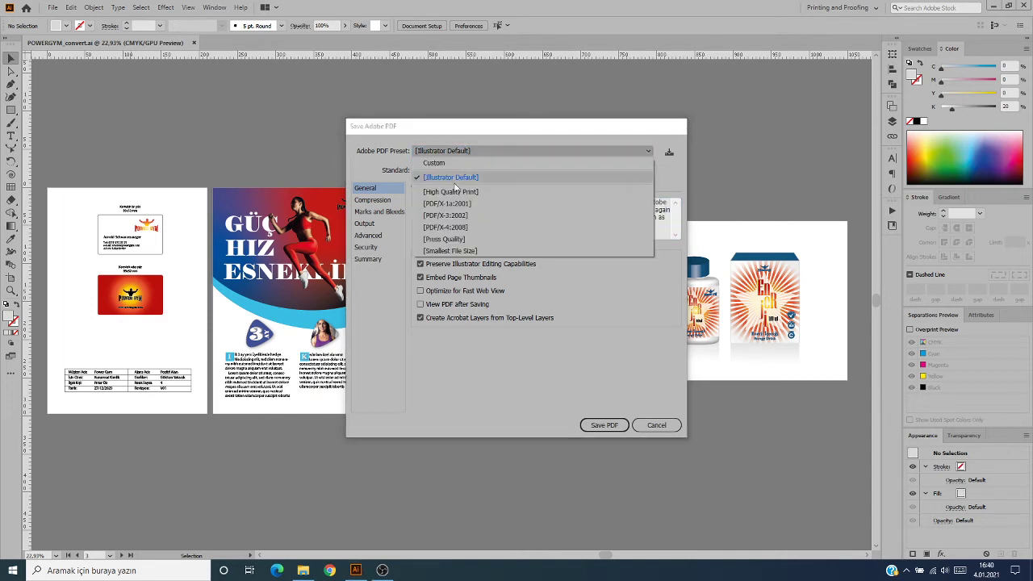
left_click(466, 258)
triple_click(484, 208)
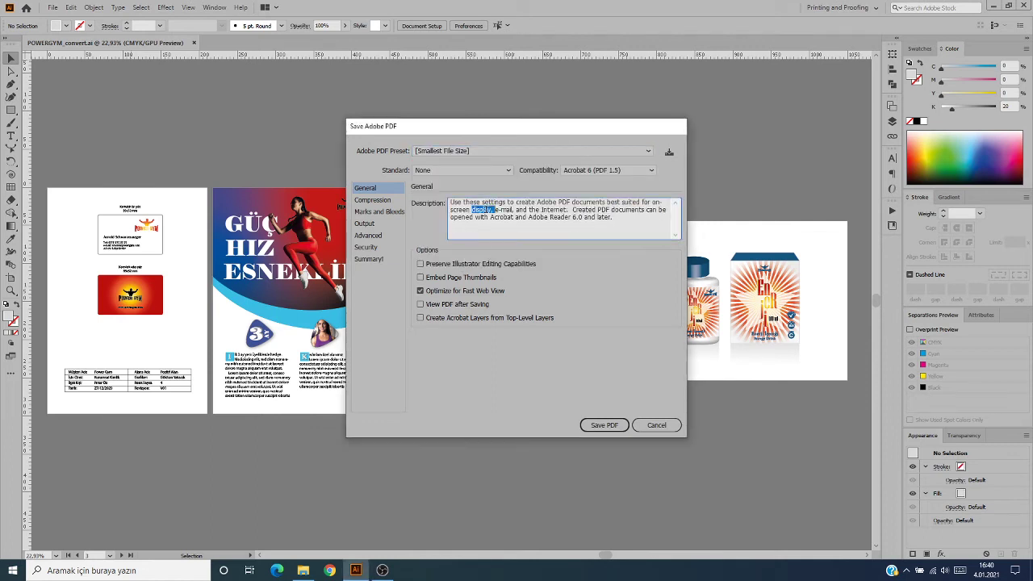
left_click(491, 222)
left_click_drag(476, 209, 448, 201)
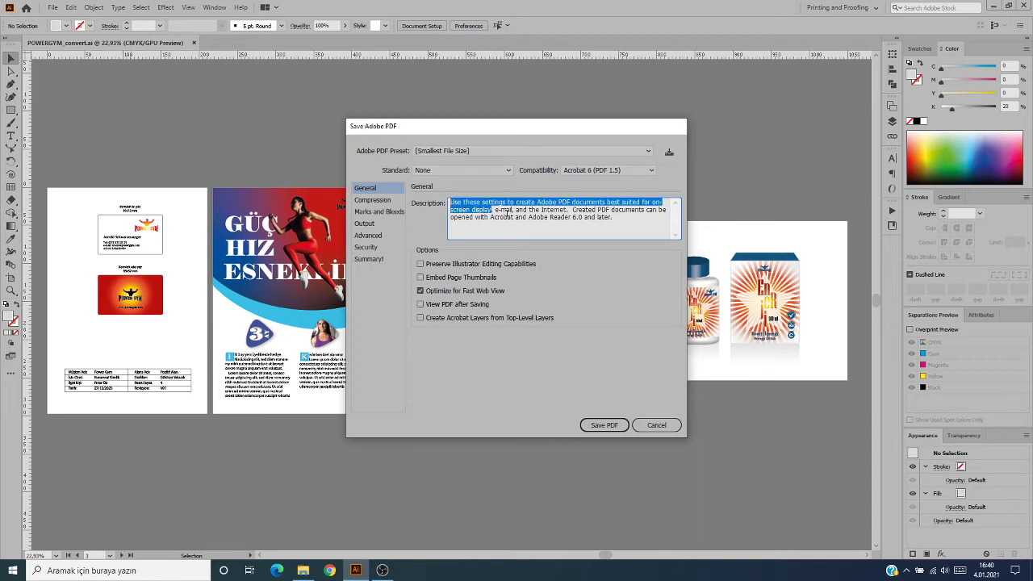
left_click_drag(570, 210, 437, 198)
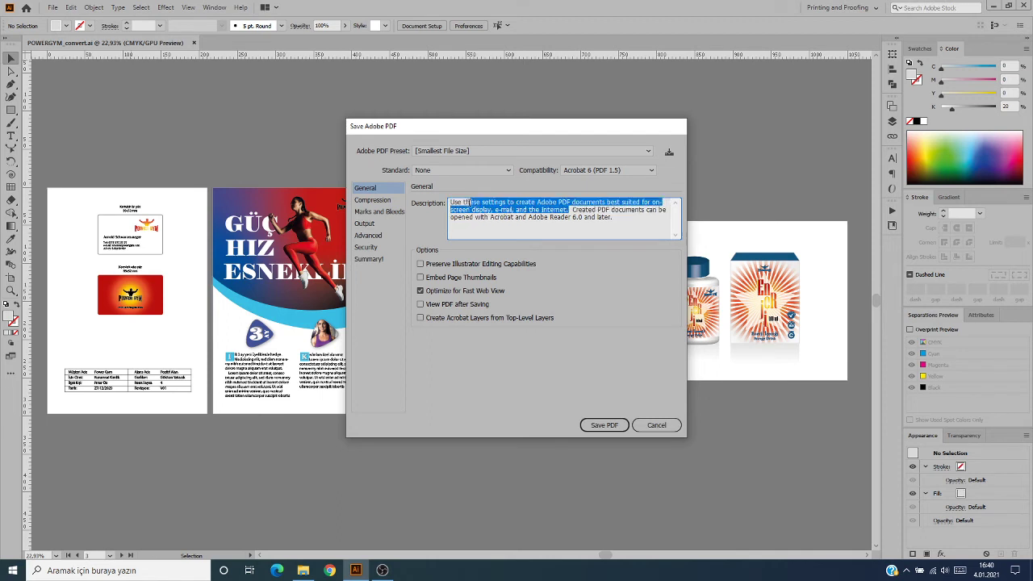
left_click(575, 209)
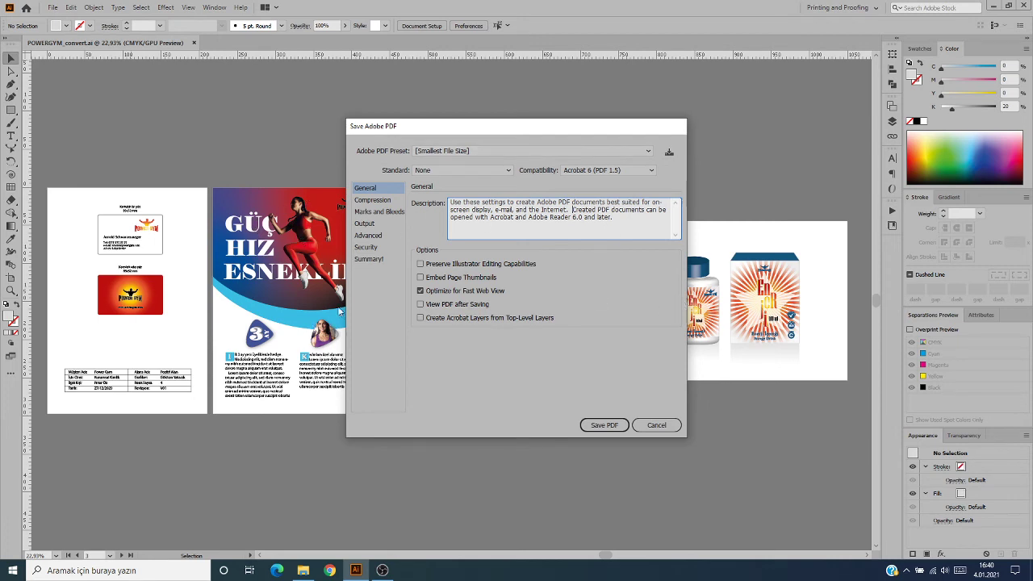
- Compare presets, settling back on [Smallest File Size]
left_click(443, 152)
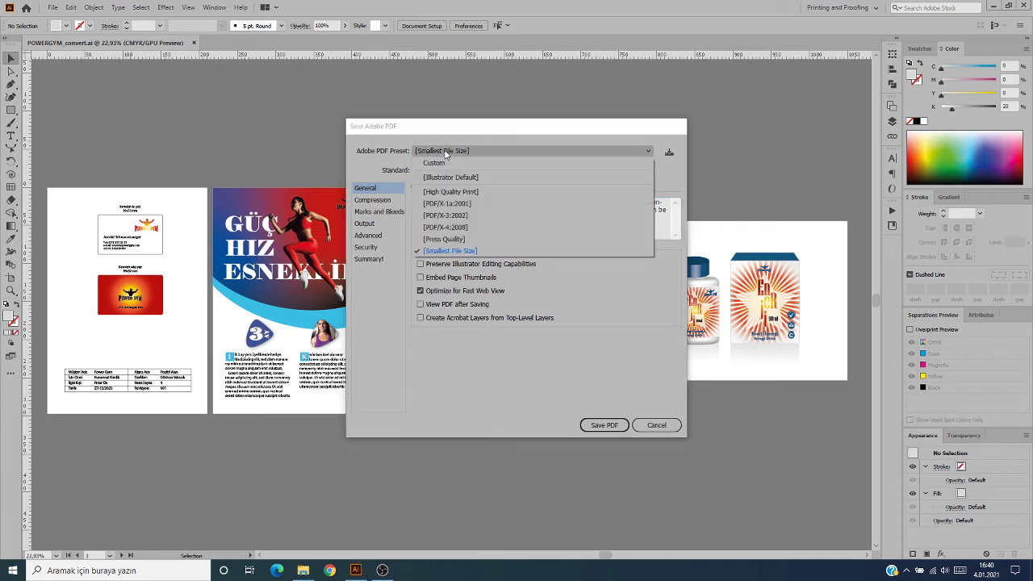
left_click(467, 255)
left_click(487, 155)
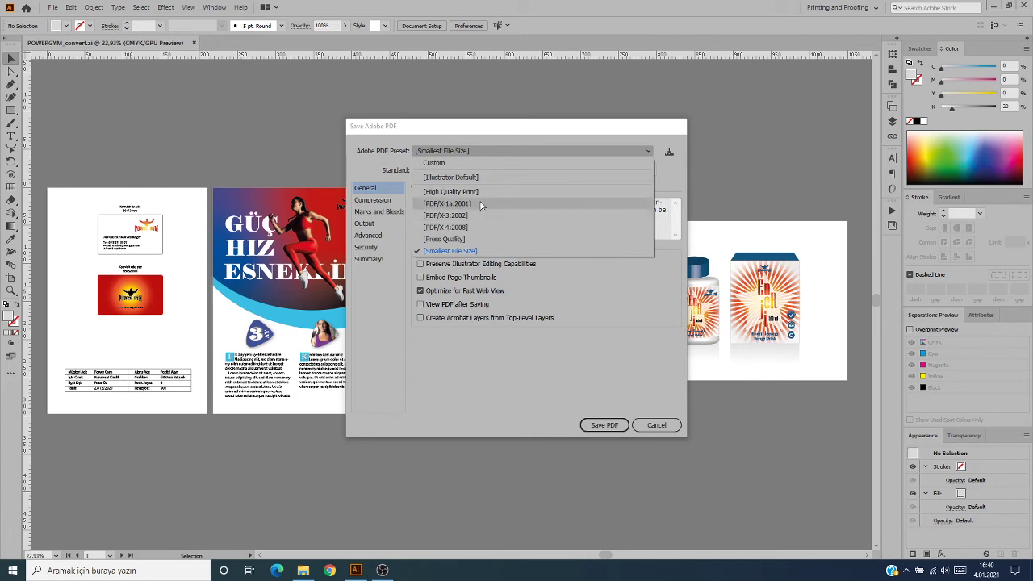
left_click(474, 253)
left_click(488, 152)
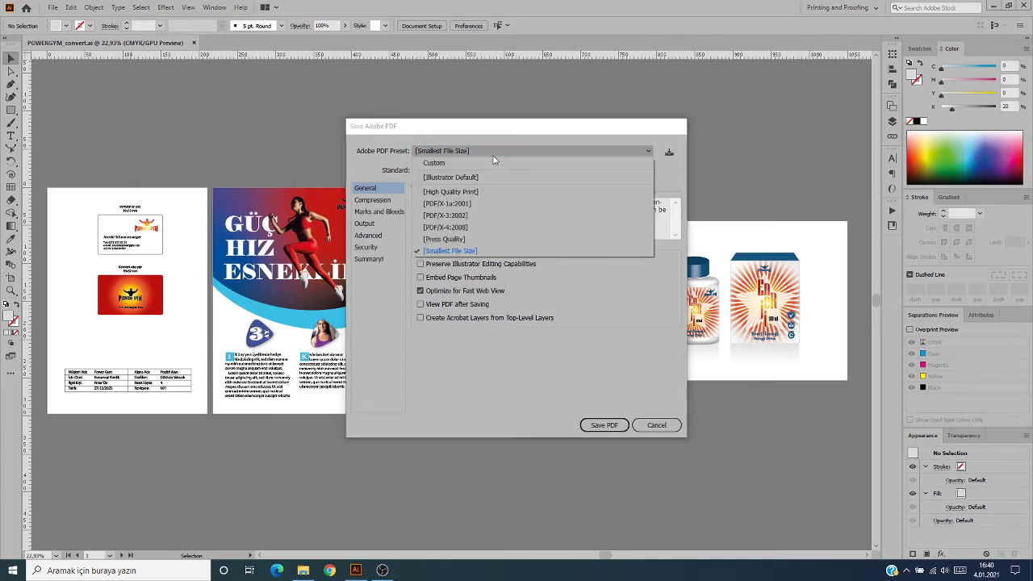
left_click(485, 179)
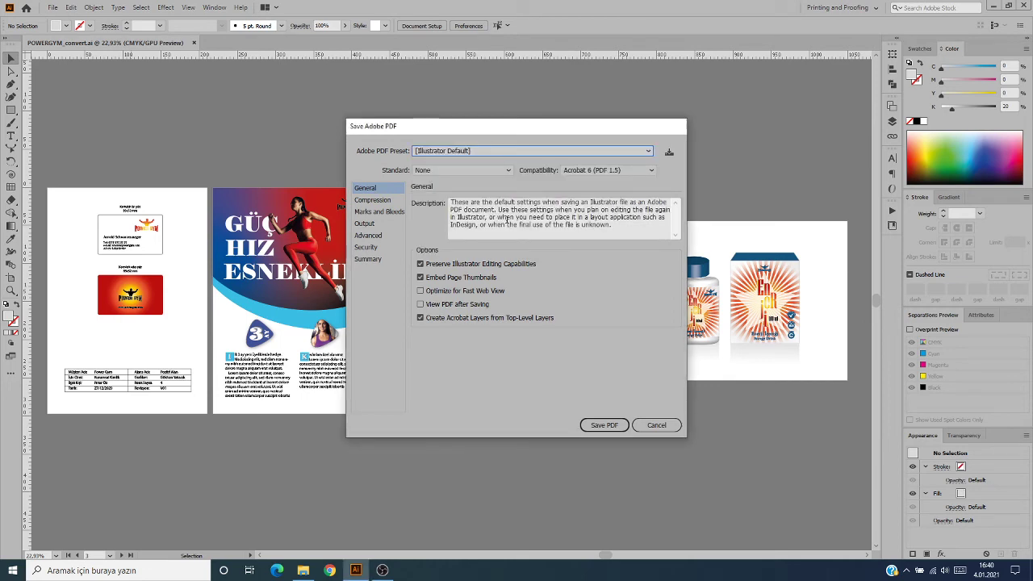
left_click(485, 155)
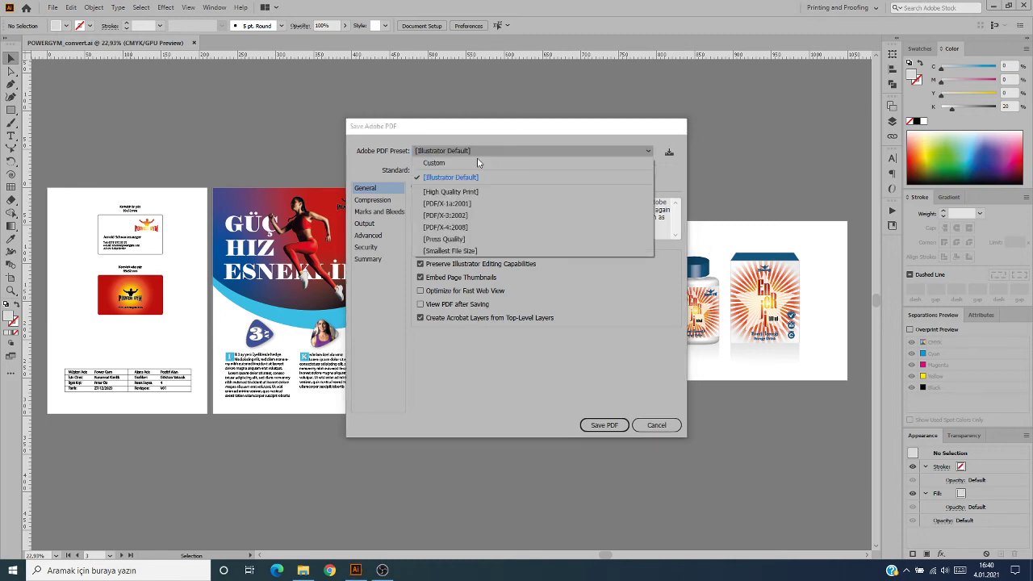
left_click(466, 251)
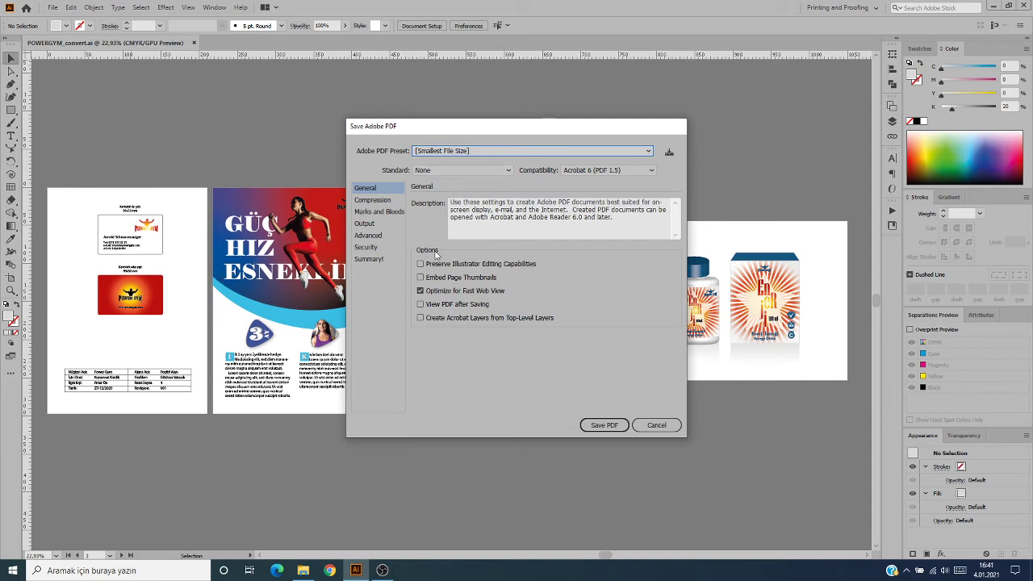
- Save the PDF with [Smallest File Size] settings and close the dialog
left_click(502, 209)
key("ctrl+a")
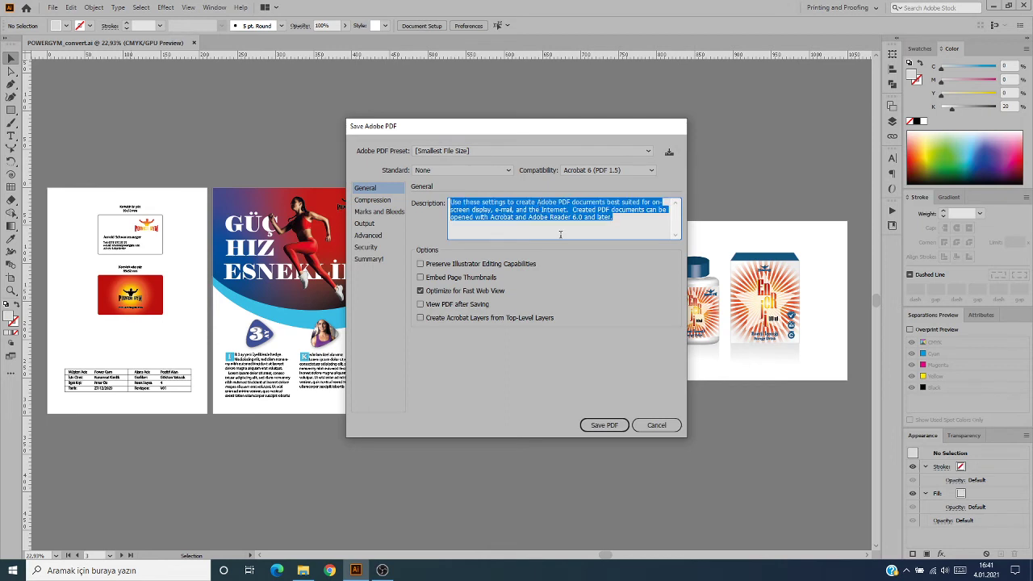
left_click(560, 234)
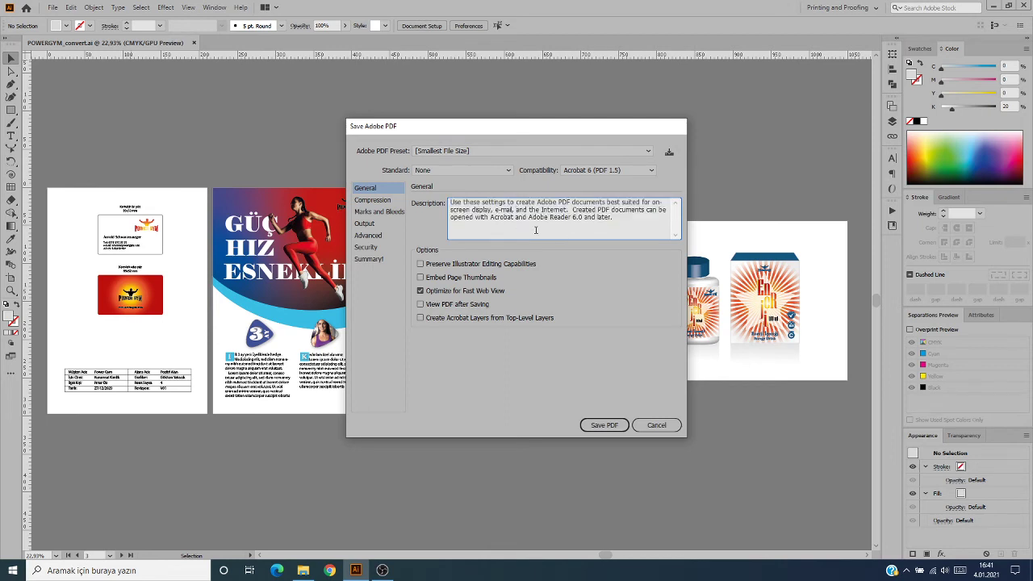
left_click(610, 429)
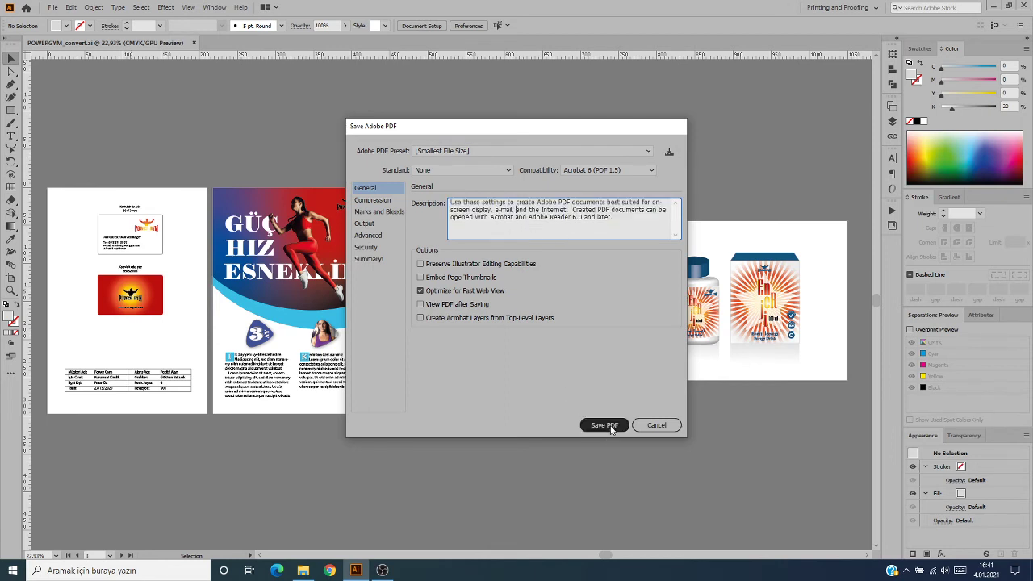
left_click(661, 425)
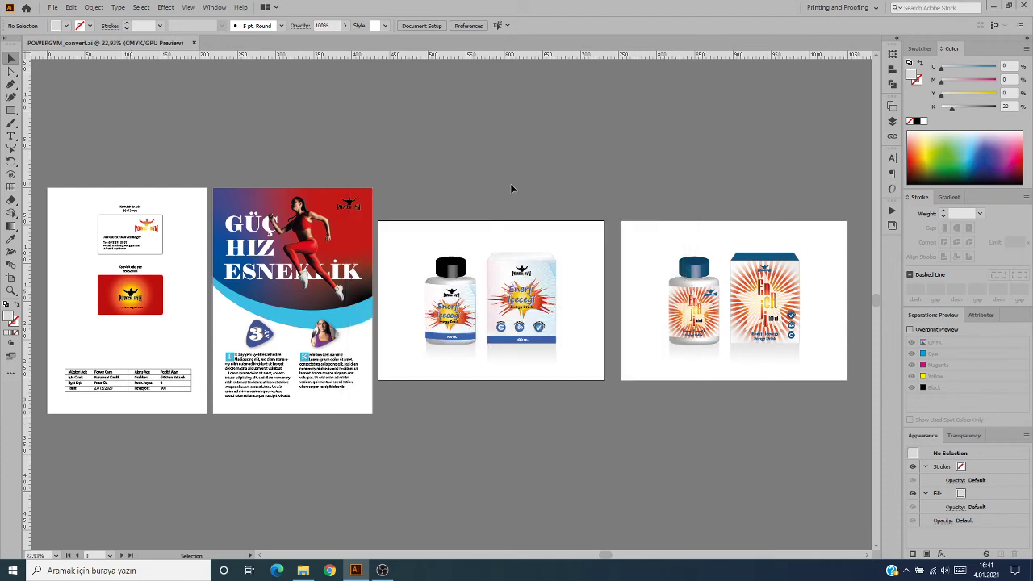
left_click(52, 7)
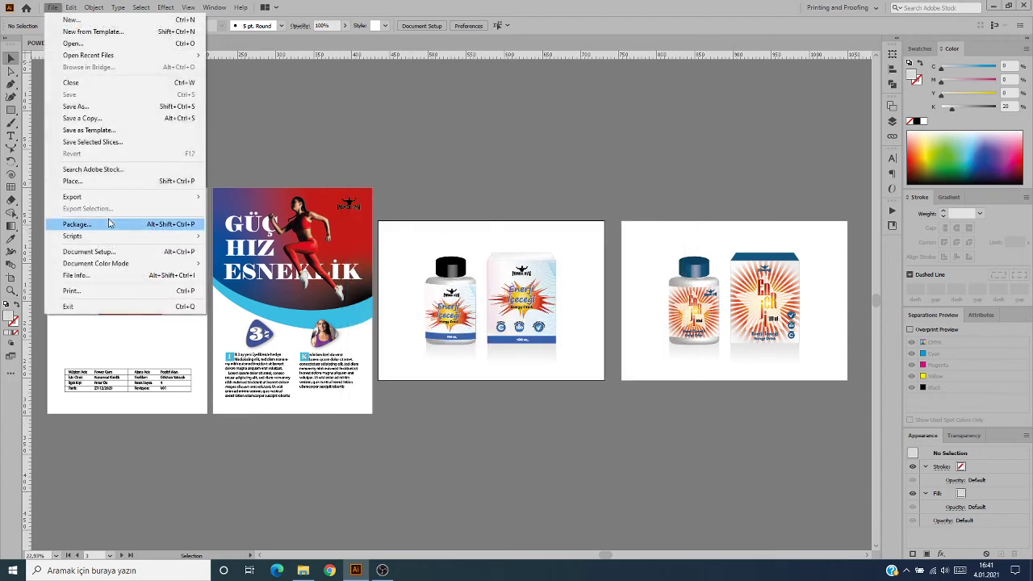
mouse_move(72, 197)
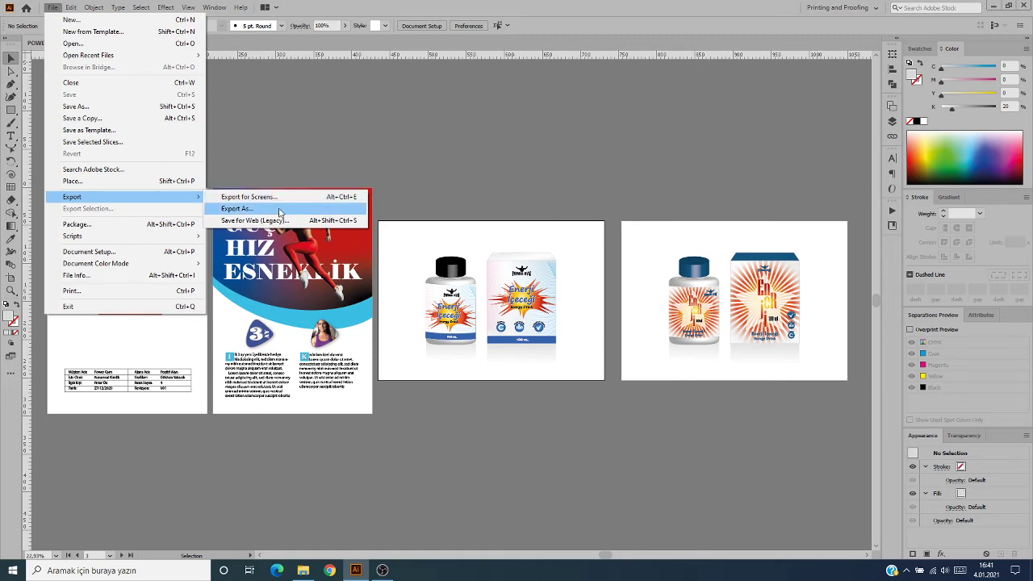
left_click(280, 209)
left_click(348, 261)
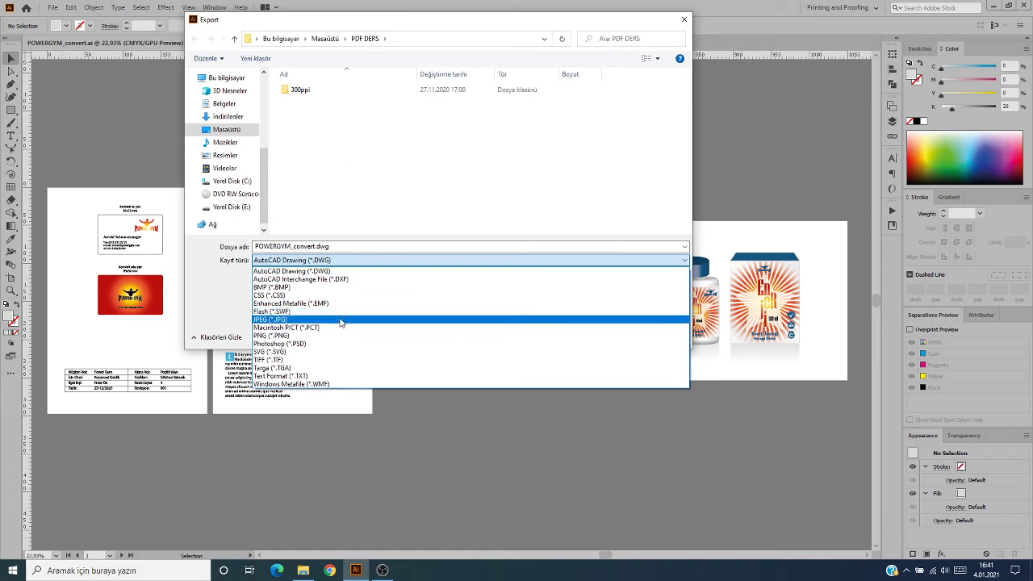
left_click(332, 335)
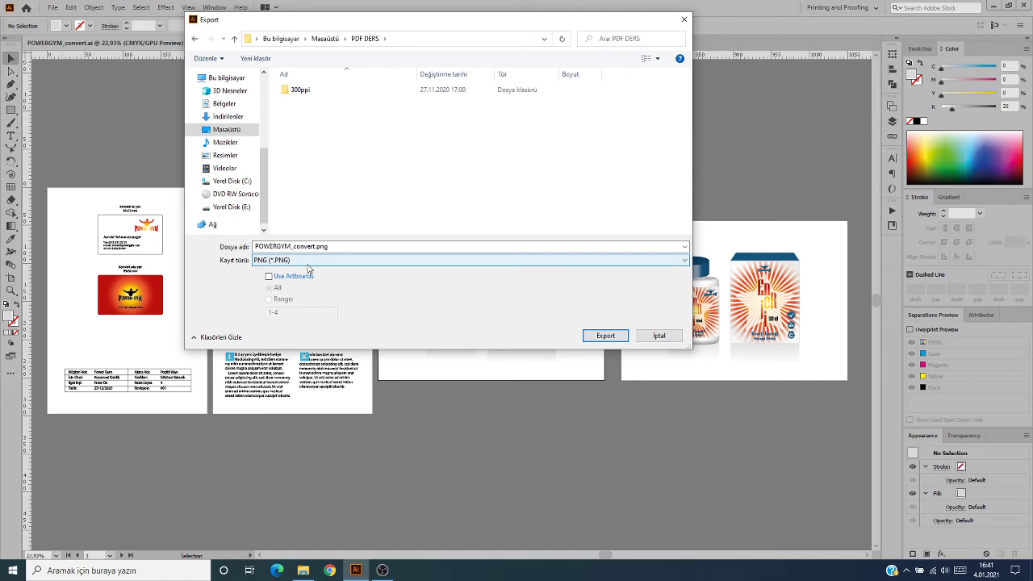
left_click(651, 336)
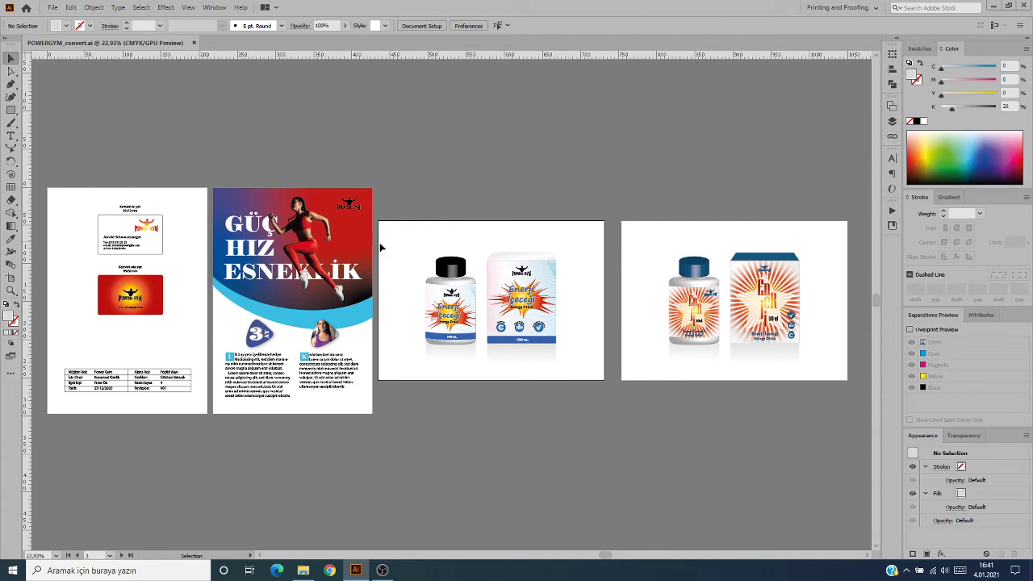
- Open the Asset Export panel and move it off the artwork
left_click(216, 8)
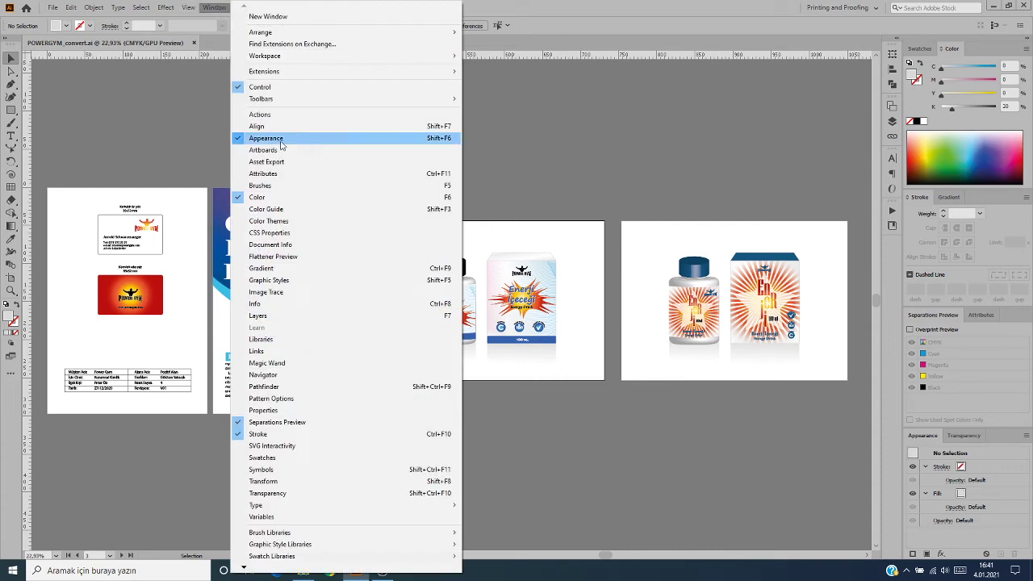
left_click(285, 164)
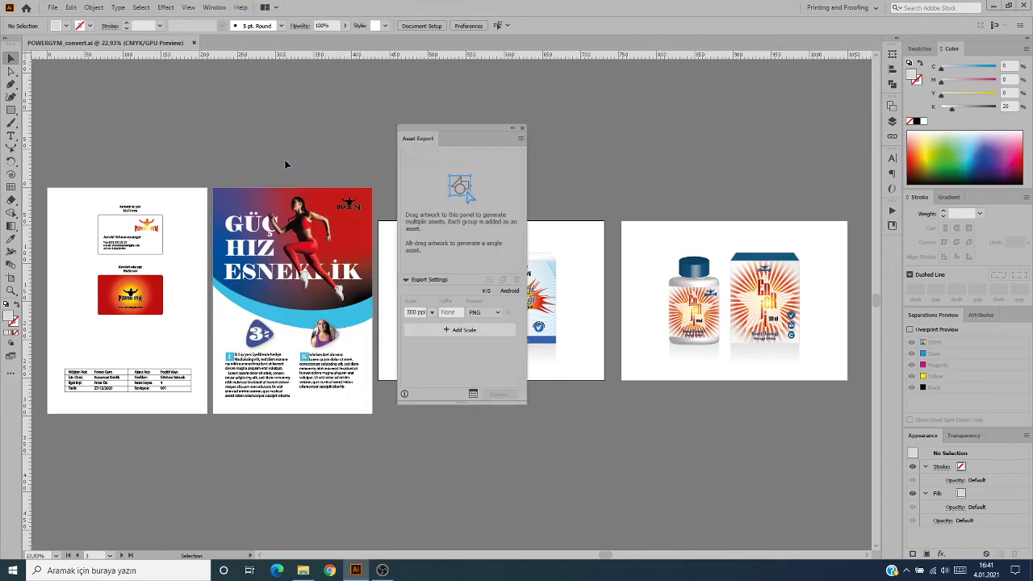
left_click_drag(457, 126, 660, 105)
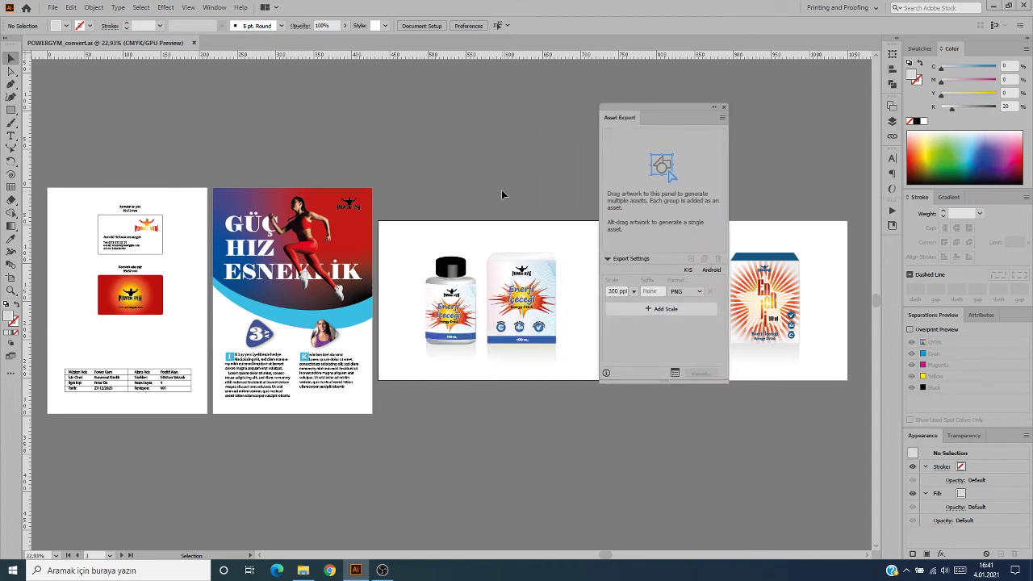
- Add both business cards to Asset Export as a single asset instead of nine separate ones
left_click_drag(79, 204, 171, 336)
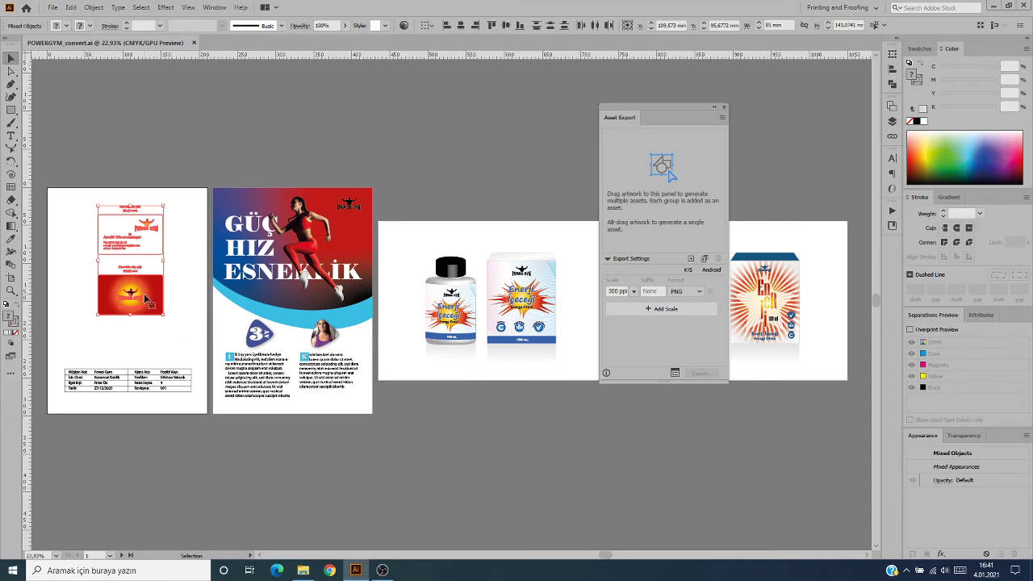
left_click_drag(147, 299, 639, 162)
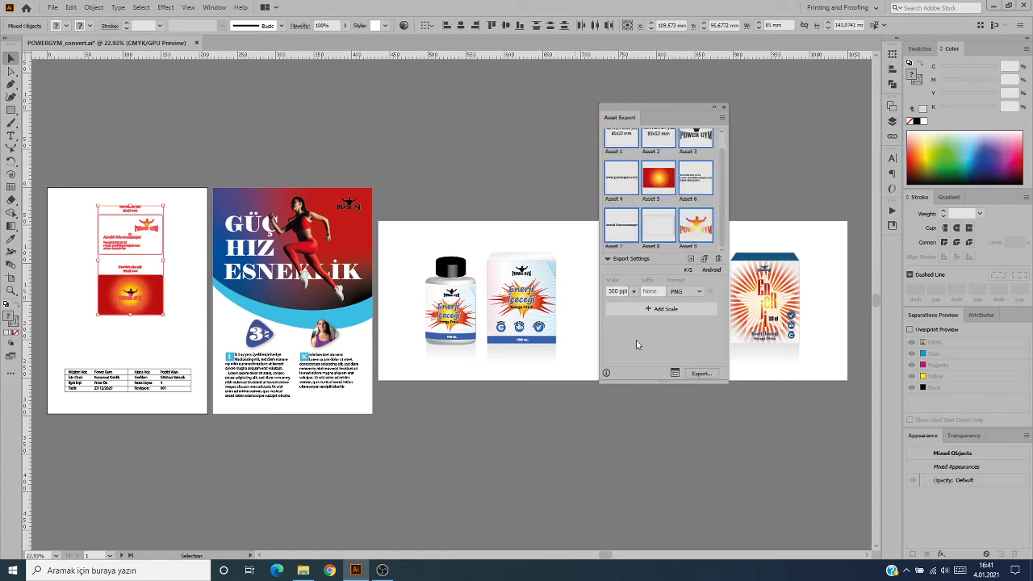
key("ctrl+z")
left_click_drag(146, 231, 646, 164)
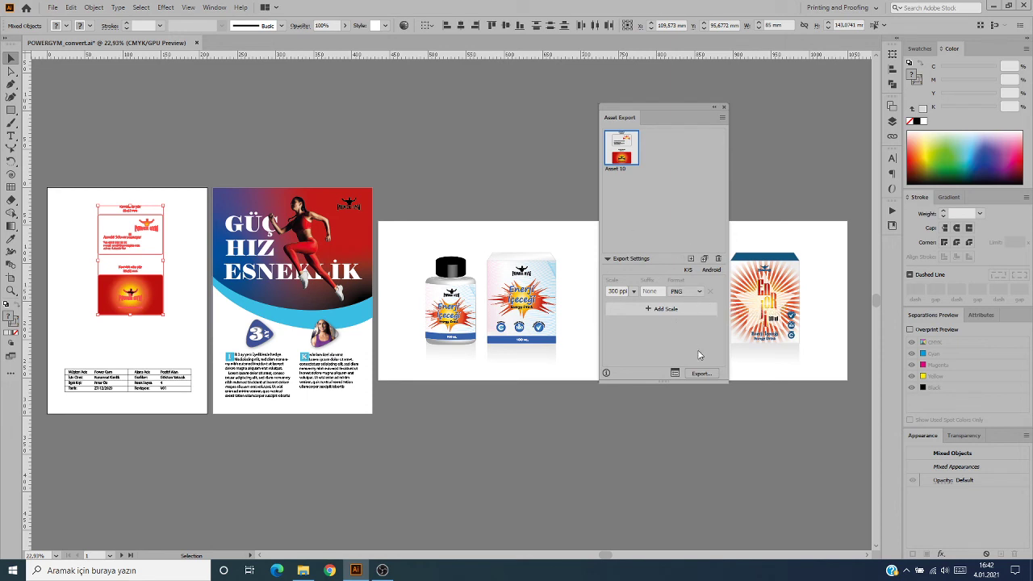
- Keep PNG at 300 ppi and export Asset 10 via Export for Screens
left_click(699, 291)
left_click(630, 293)
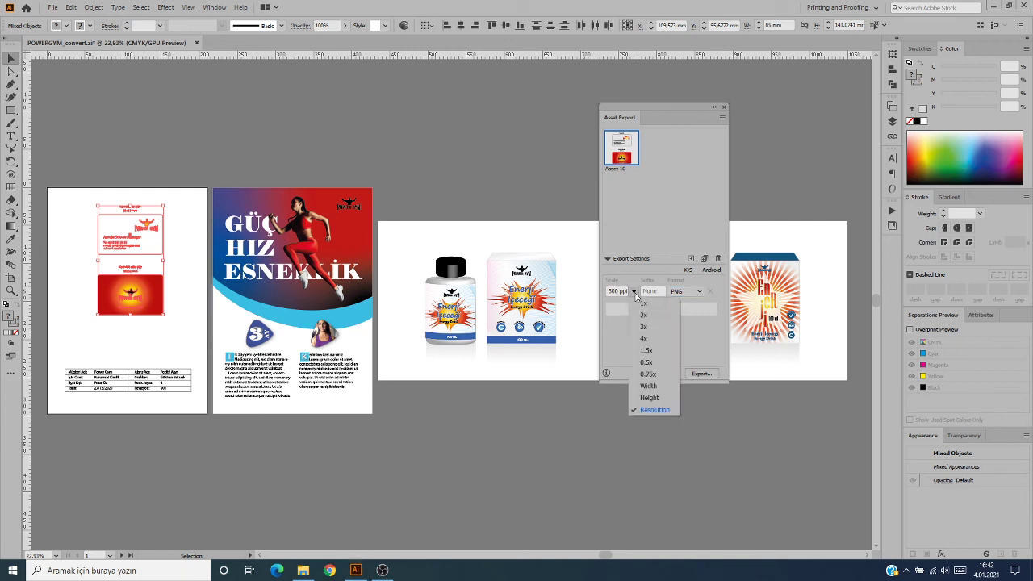
left_click(631, 292)
left_click(698, 375)
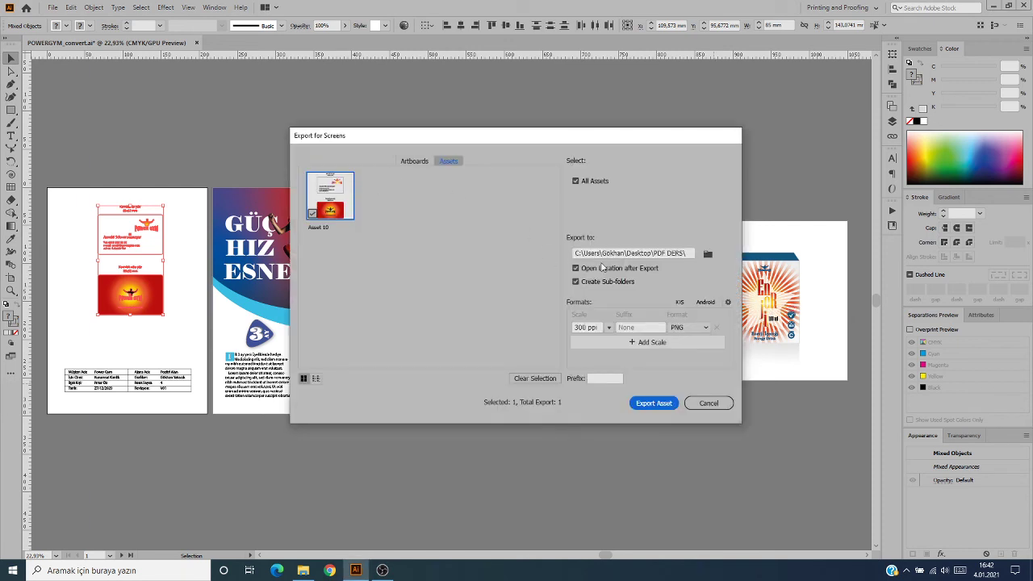
left_click(664, 403)
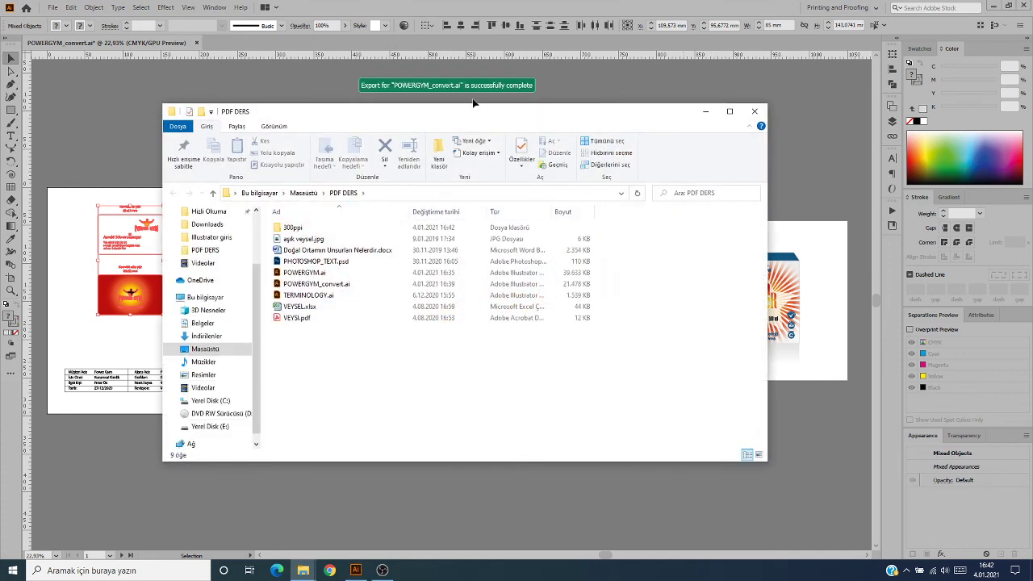
- View Asset 10.png from the 300ppi folder in Photos, then close it and return to Illustrator
left_click(299, 230)
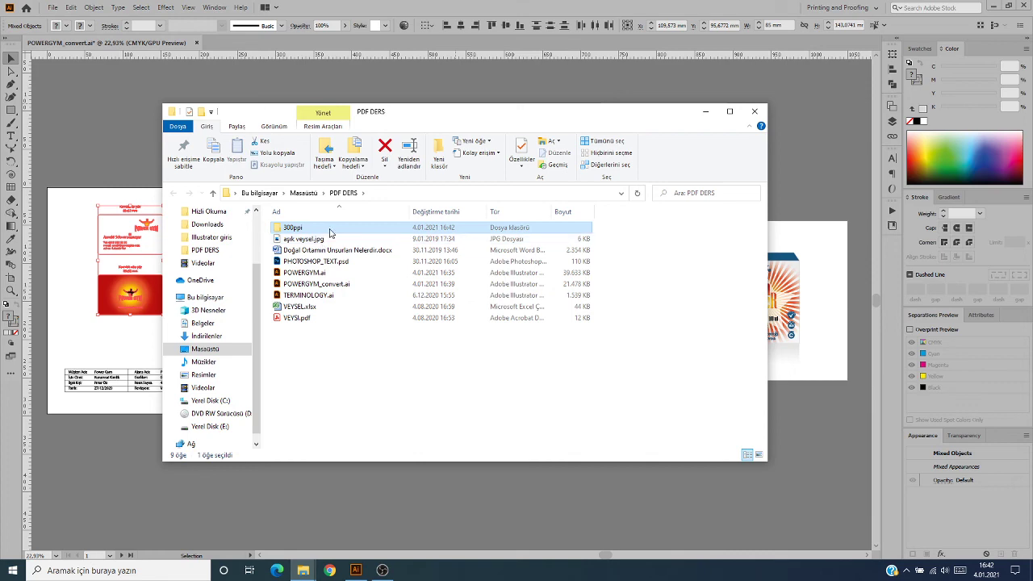
double_click(330, 232)
left_click(299, 242)
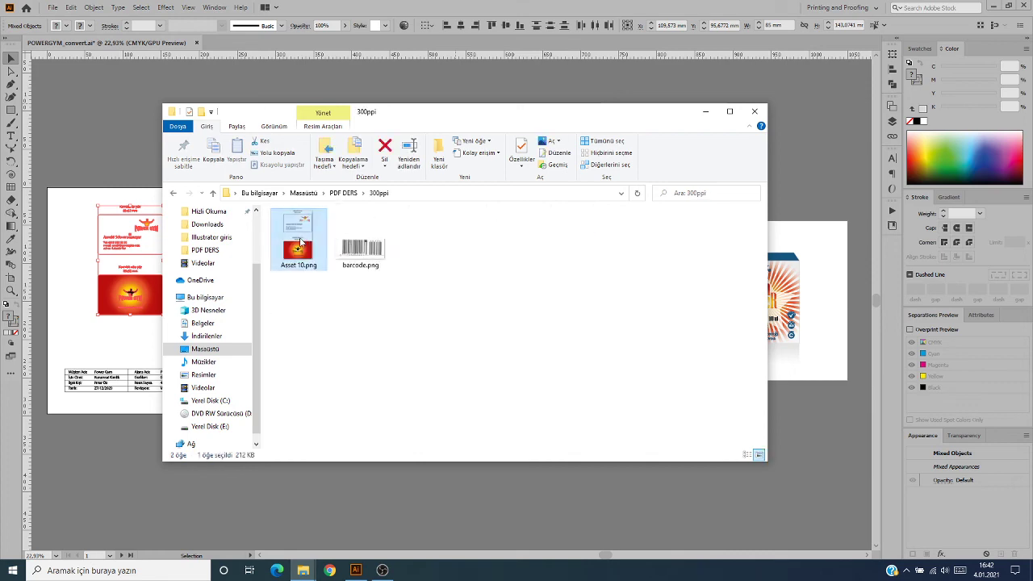
double_click(303, 236)
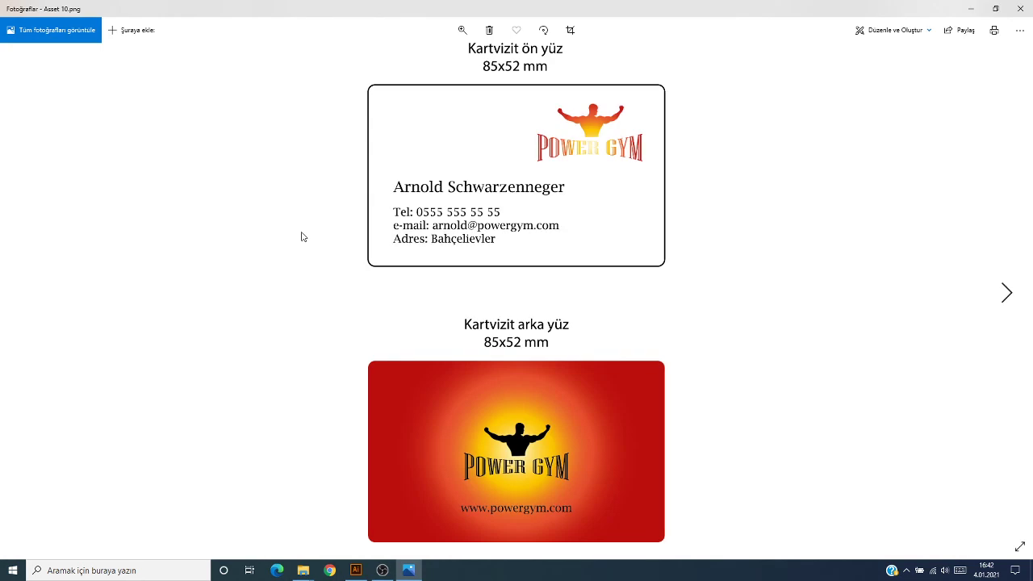
left_click(1022, 11)
left_click(101, 156)
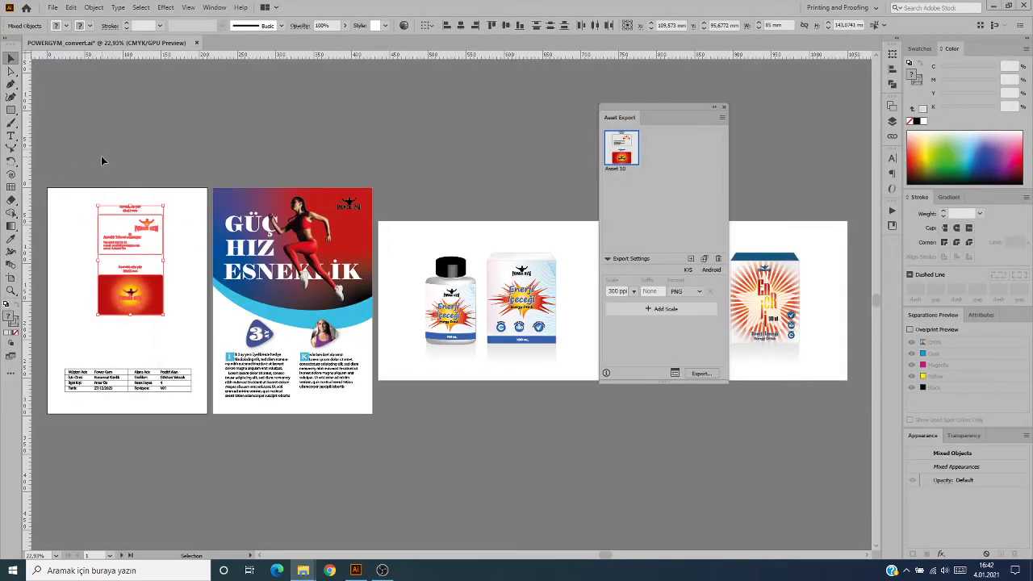
- Close the Asset Export panel, dismiss the Object menu, and open the File menu
left_click(723, 107)
left_click(462, 178)
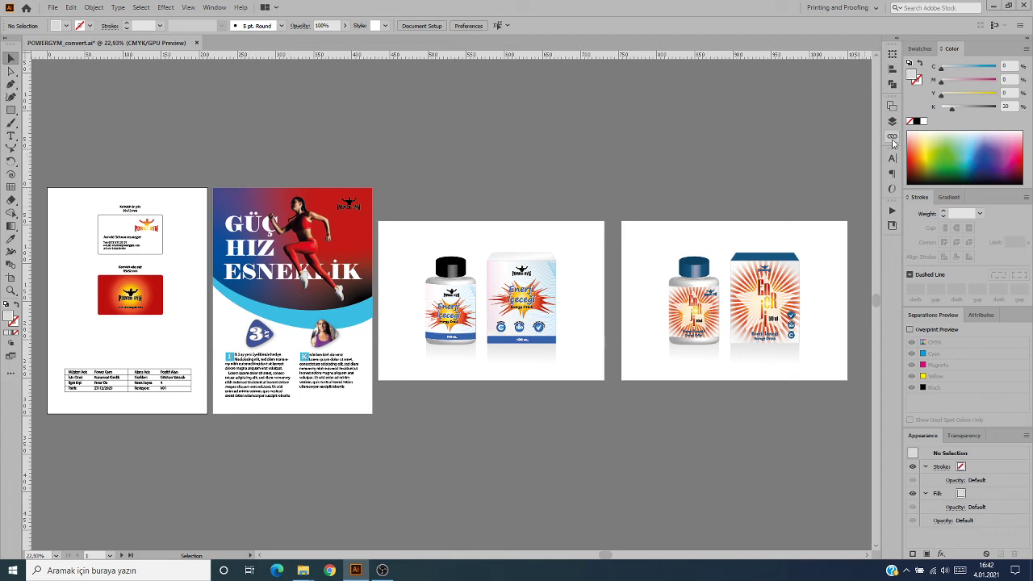
left_click(94, 7)
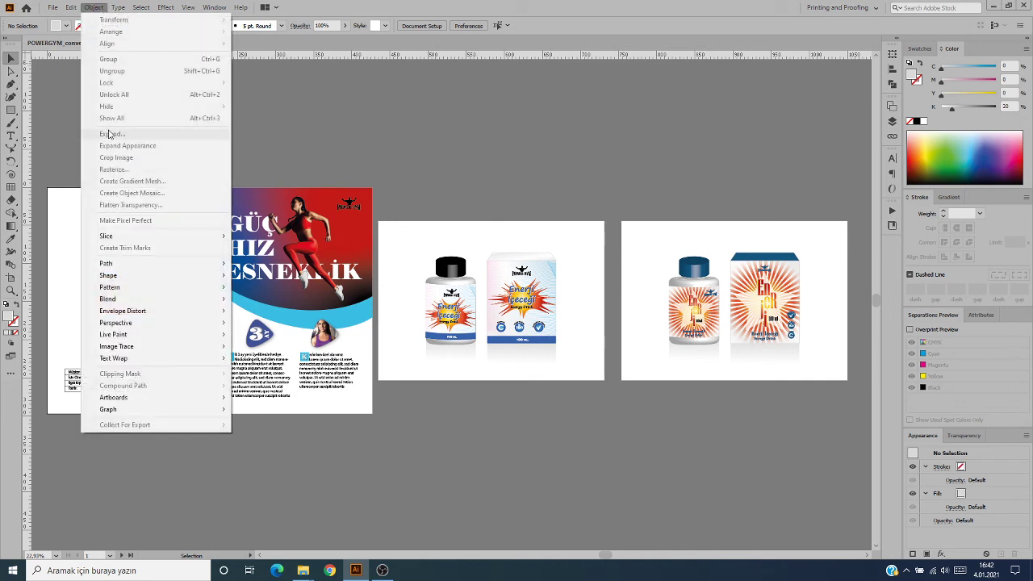
left_click(484, 153)
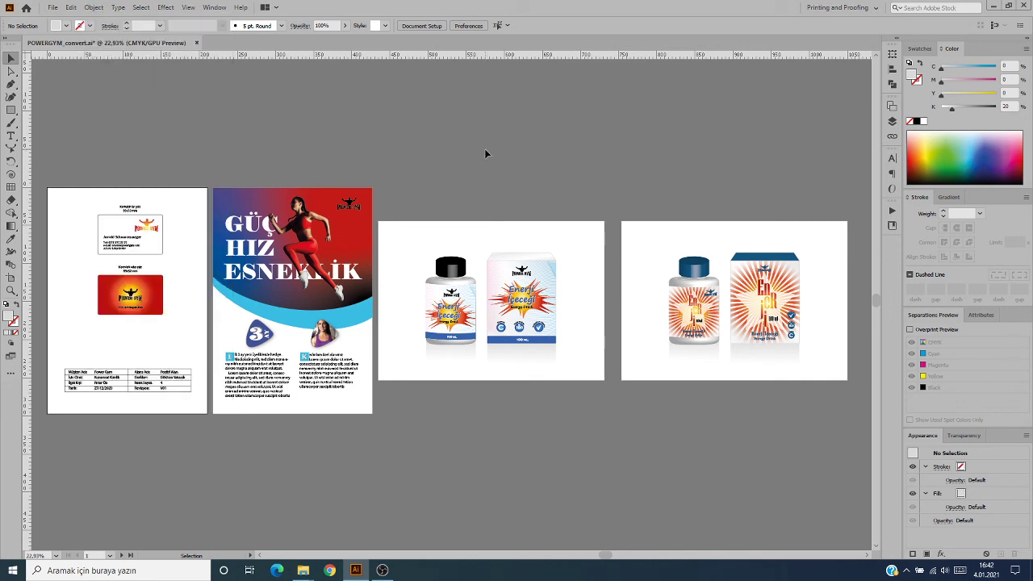
left_click(52, 8)
left_click(89, 109)
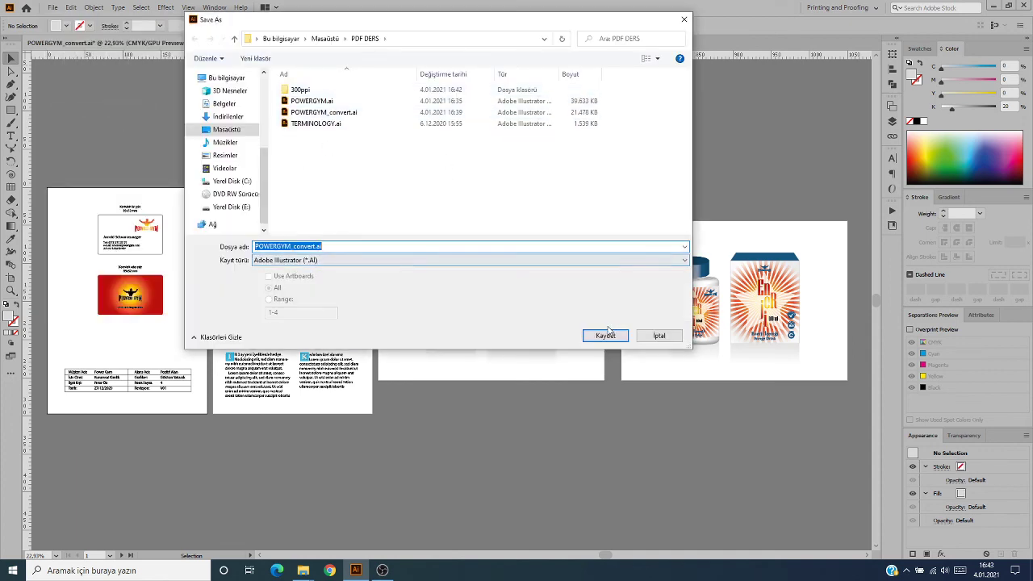
left_click(606, 336)
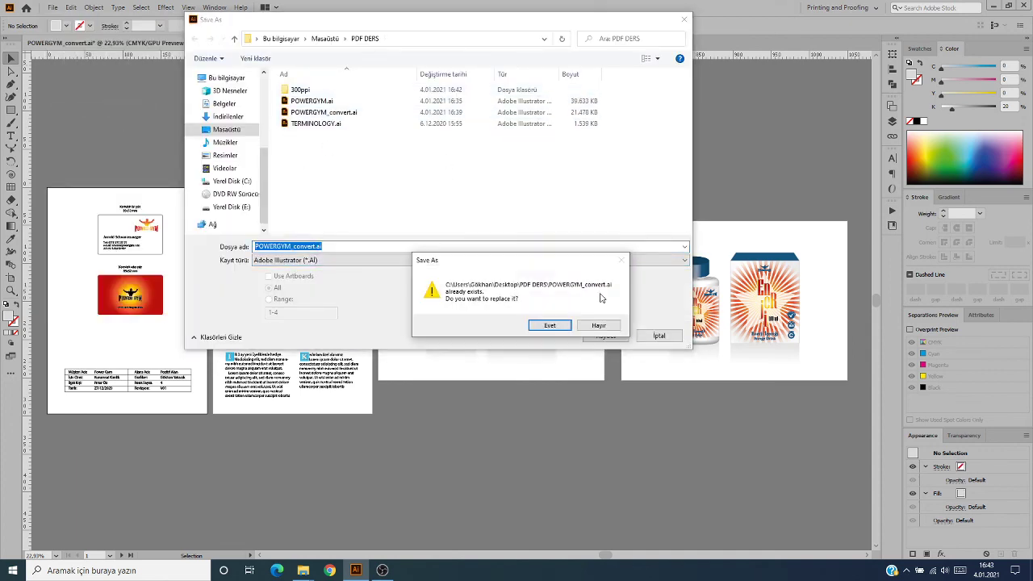
left_click(557, 325)
left_click(471, 130)
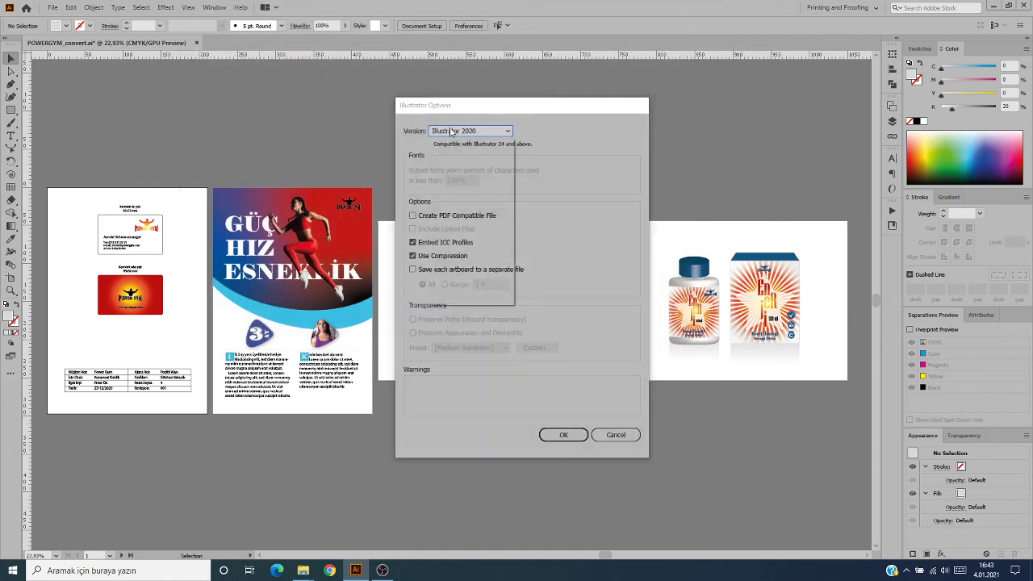
left_click(626, 401)
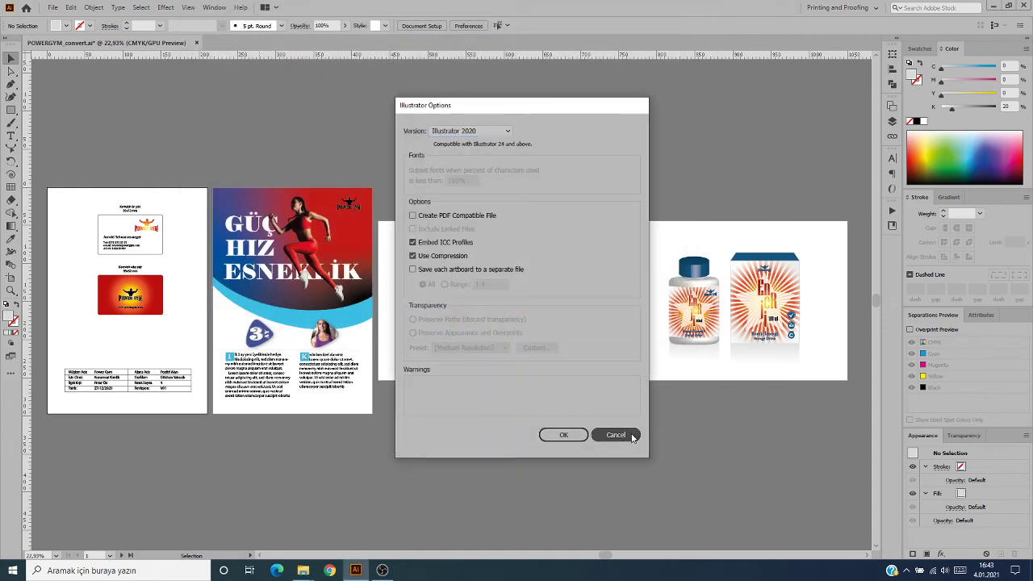
left_click(632, 433)
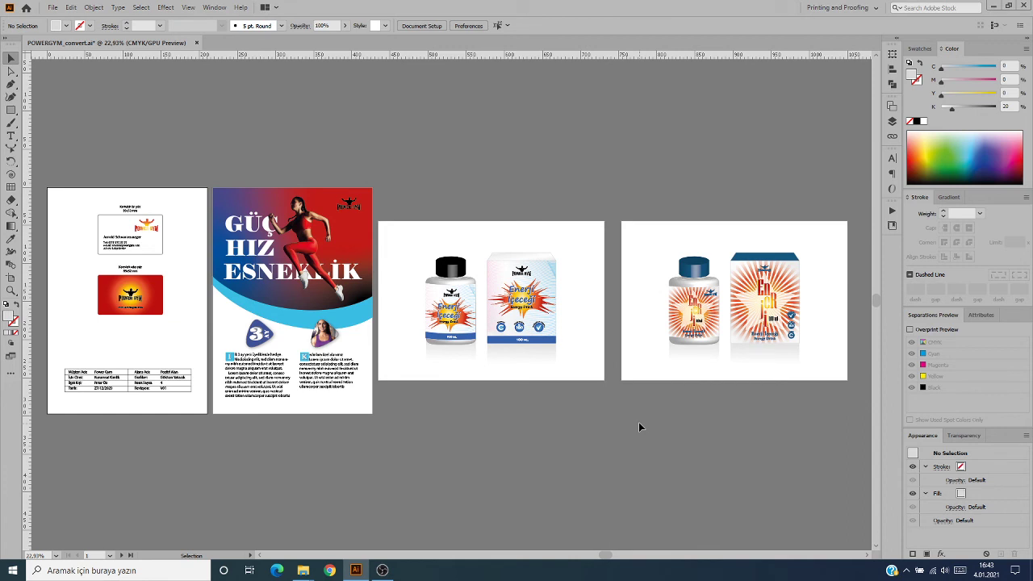